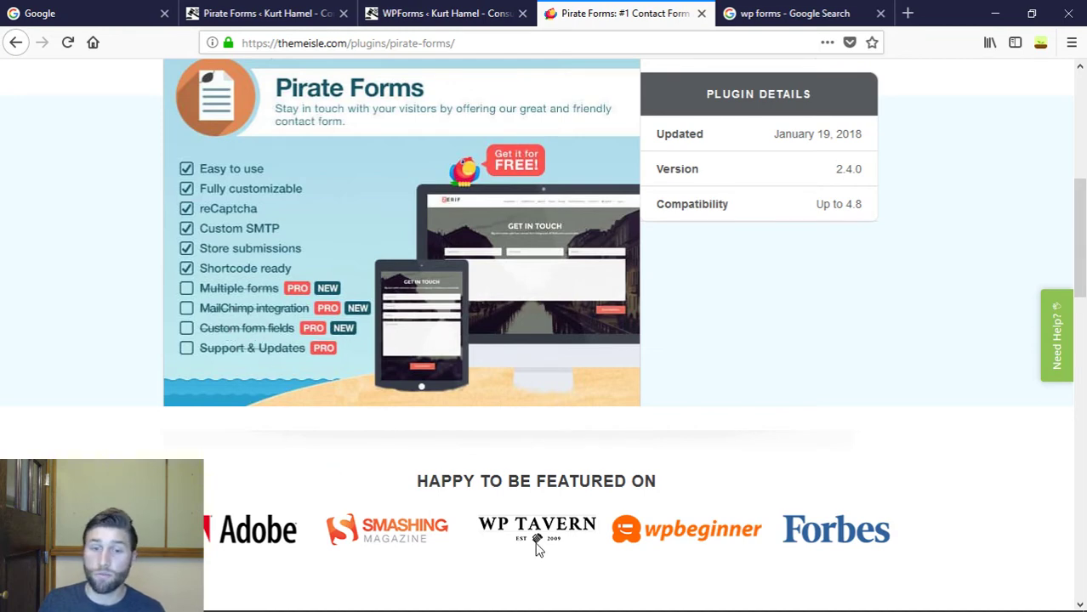
Review the Pirate Forms feature list and the customization, reCaptcha and SMTP sections on the themeisle.com plugin page.
{"action": "scroll", "coordinate": [817, 367], "scroll_direction": "up", "scroll_amount": 3}
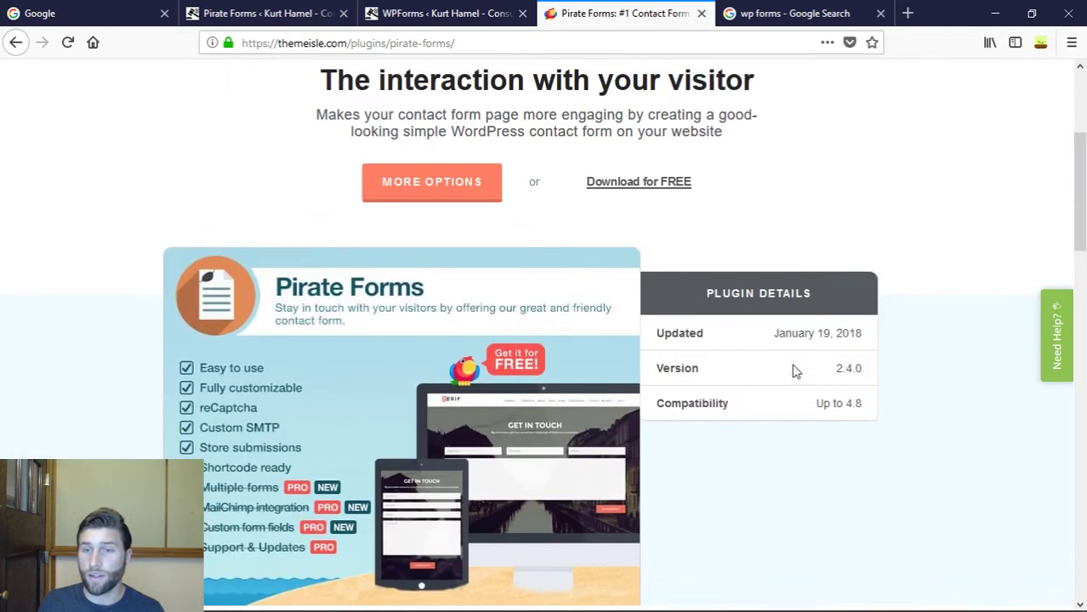
{"action": "scroll", "coordinate": [487, 522], "scroll_direction": "down", "scroll_amount": 3}
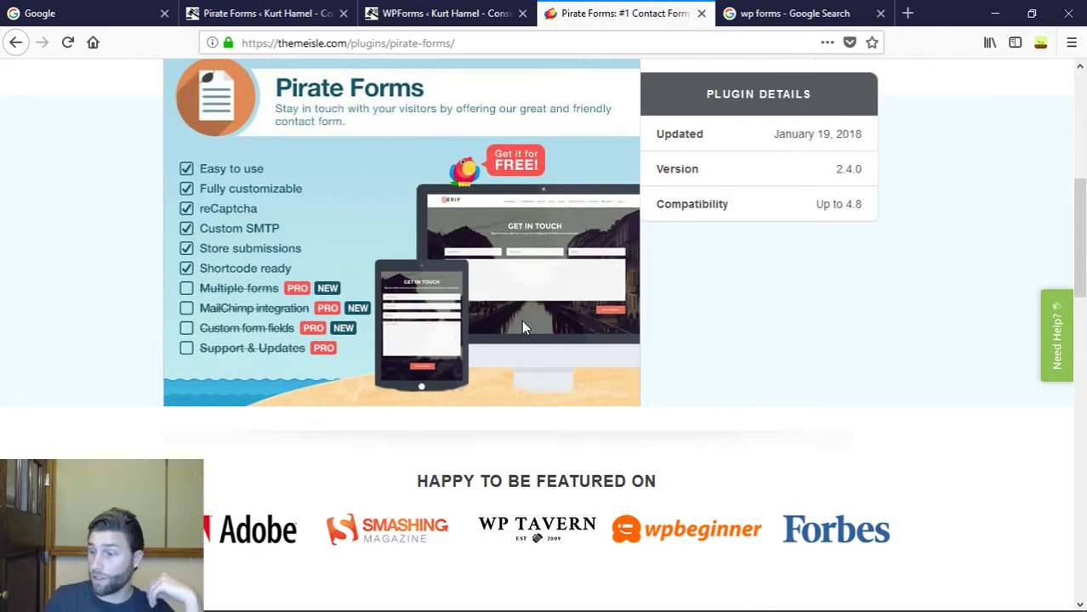
{"action": "scroll", "coordinate": [555, 349], "scroll_direction": "down", "scroll_amount": 3}
{"action": "scroll", "coordinate": [547, 448], "scroll_direction": "up", "scroll_amount": 1}
{"action": "scroll", "coordinate": [541, 443], "scroll_direction": "down", "scroll_amount": 7}
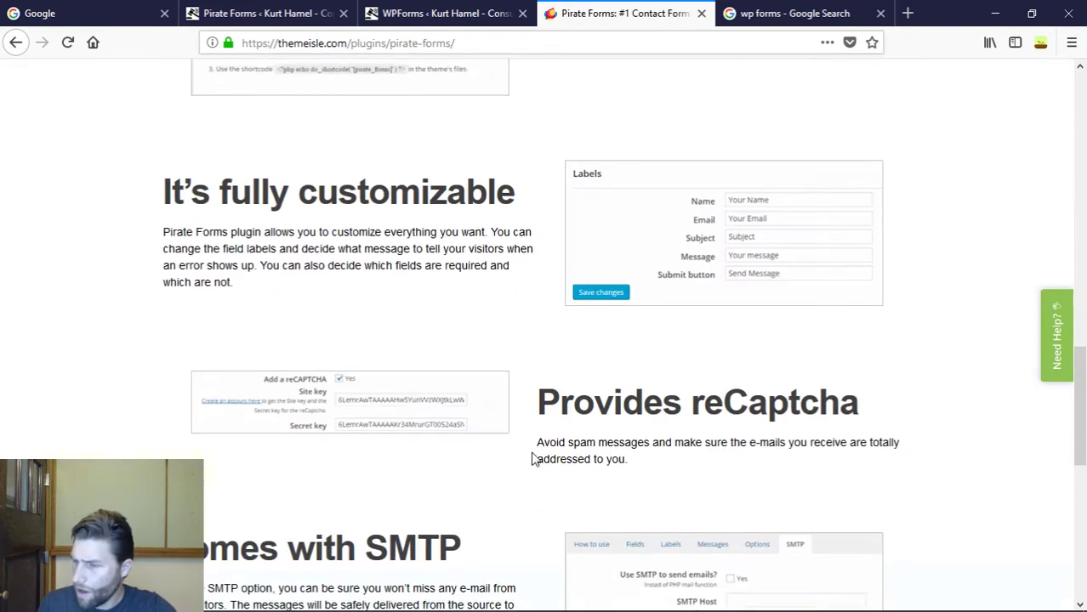
{"action": "scroll", "coordinate": [524, 455], "scroll_direction": "down", "scroll_amount": 5}
{"action": "scroll", "coordinate": [532, 443], "scroll_direction": "up", "scroll_amount": 10}
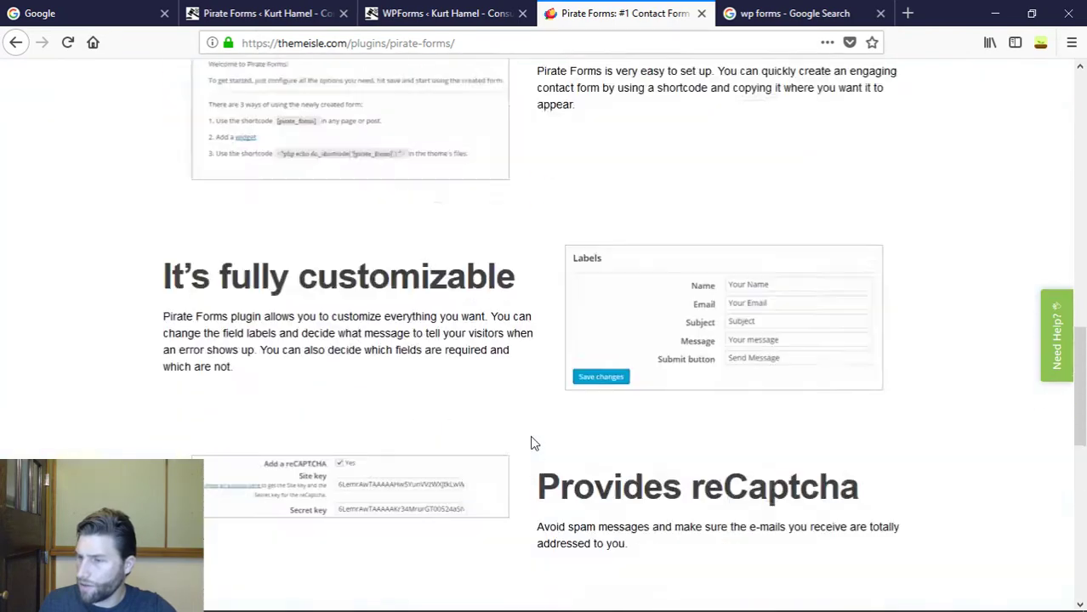
{"action": "left_click_drag", "start_coordinate": [345, 44], "coordinate": [269, 52]}
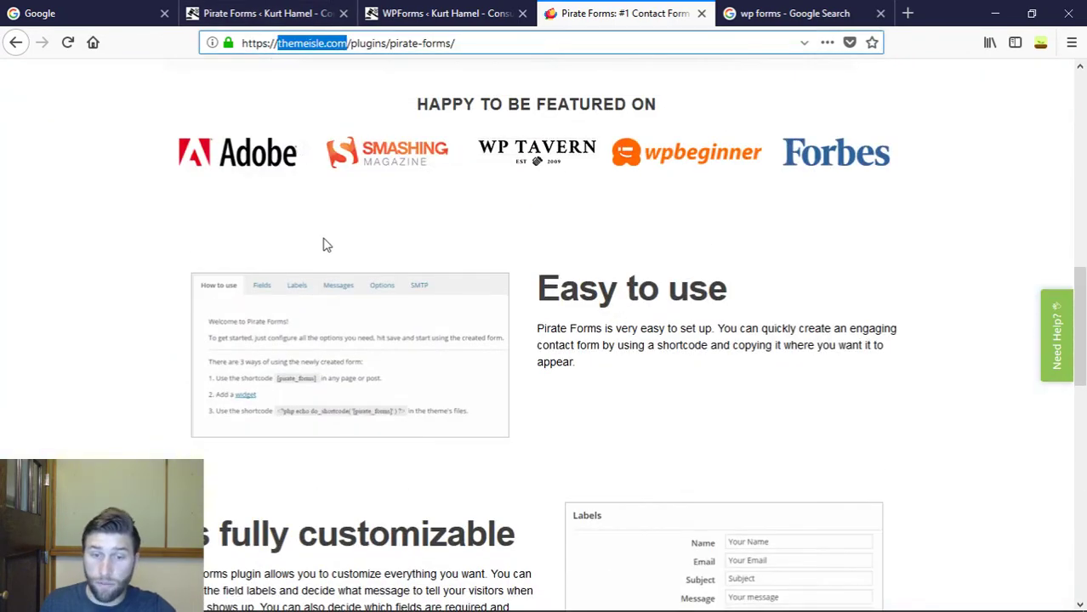
{"action": "left_click", "coordinate": [396, 250]}
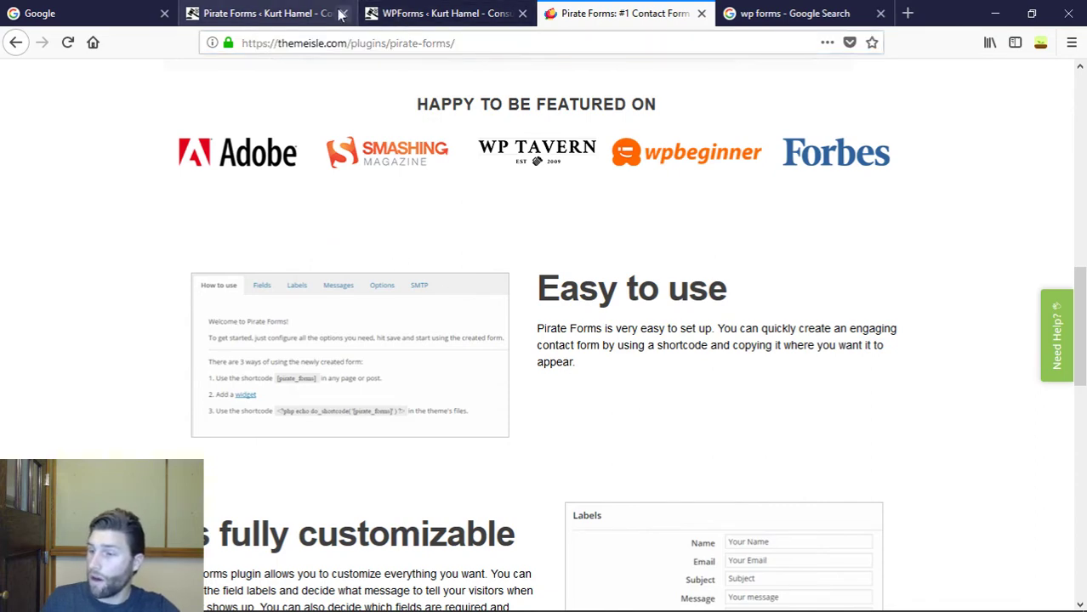
Open the site's Pirate Forms admin page and read the usage instructions, including the [pirate_forms] shortcode.
{"action": "left_click", "coordinate": [292, 10]}
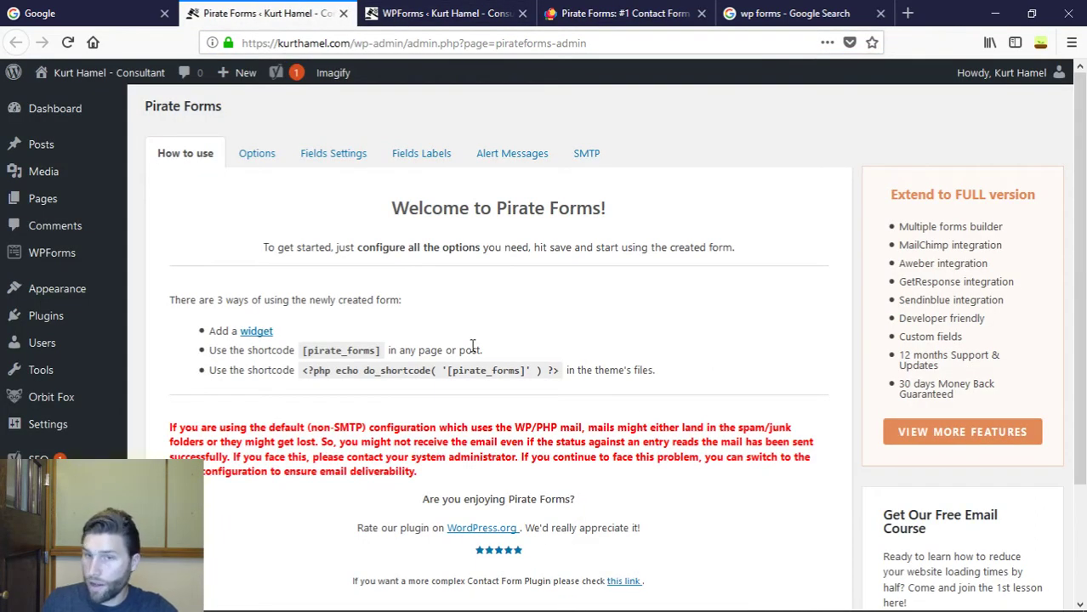
{"action": "scroll", "coordinate": [392, 346], "scroll_direction": "down", "scroll_amount": 3}
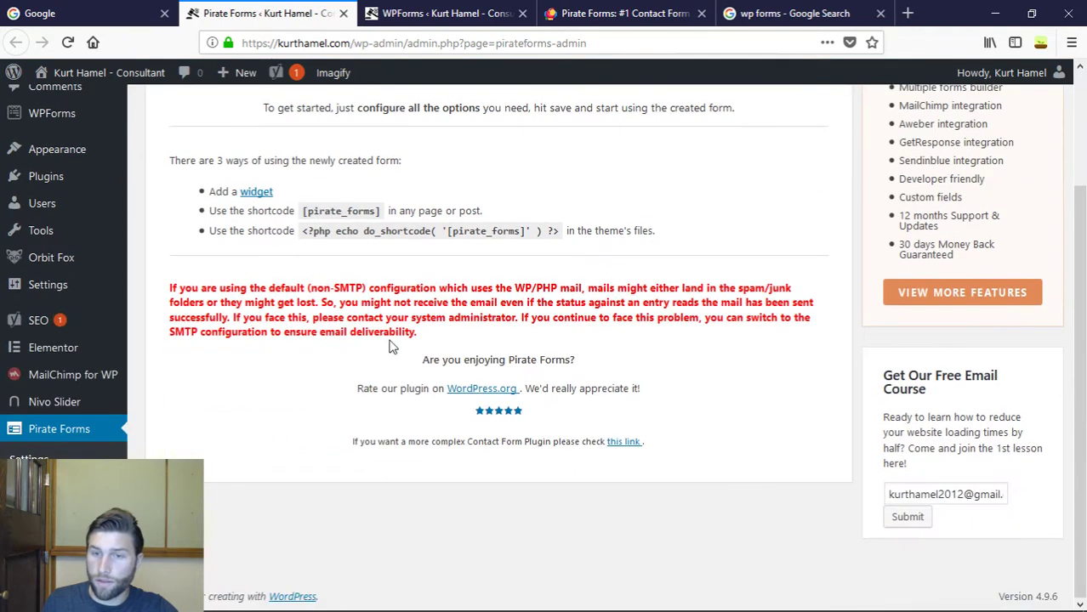
{"action": "scroll", "coordinate": [463, 356], "scroll_direction": "up", "scroll_amount": 3}
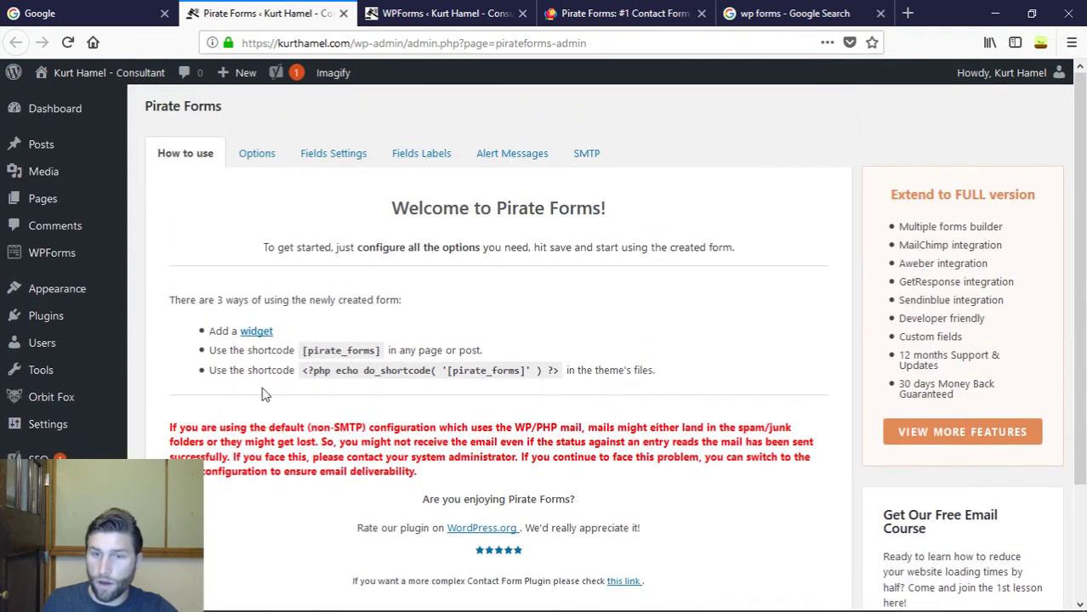
{"action": "mouse_move", "coordinate": [303, 349]}
{"action": "left_mouse_down"}
{"action": "mouse_move", "coordinate": [394, 349]}
{"action": "mouse_move", "coordinate": [316, 354]}
{"action": "left_mouse_up"}
{"action": "left_click", "coordinate": [382, 350]}
{"action": "left_click", "coordinate": [309, 353]}
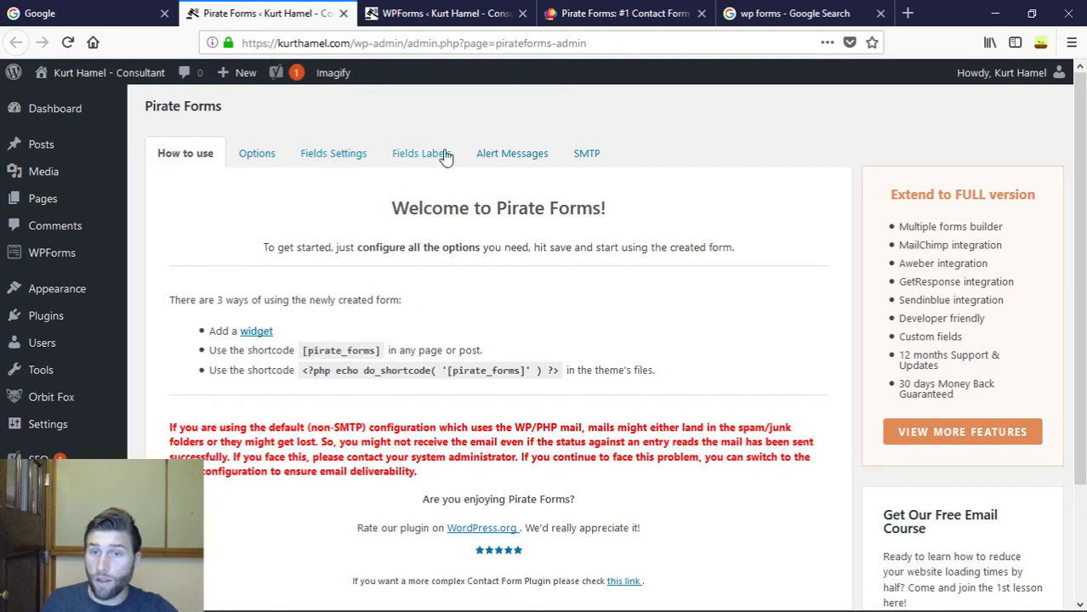
Look through the Pirate Forms Options, Fields Settings and Fields Labels, and return to the How to use page.
{"action": "left_click", "coordinate": [255, 156]}
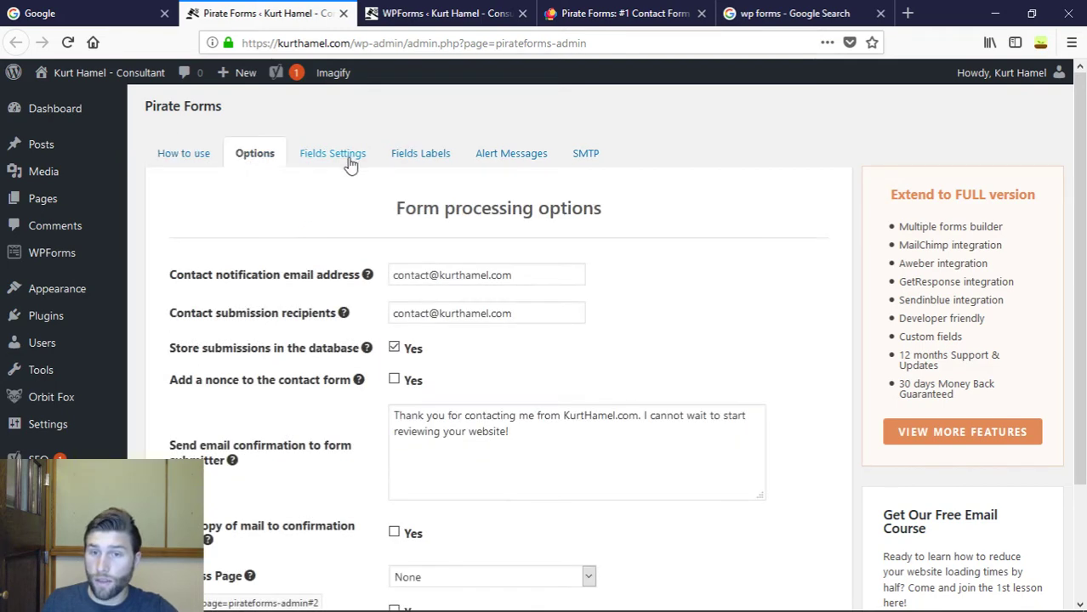
{"action": "left_click", "coordinate": [351, 163]}
{"action": "left_click", "coordinate": [393, 165]}
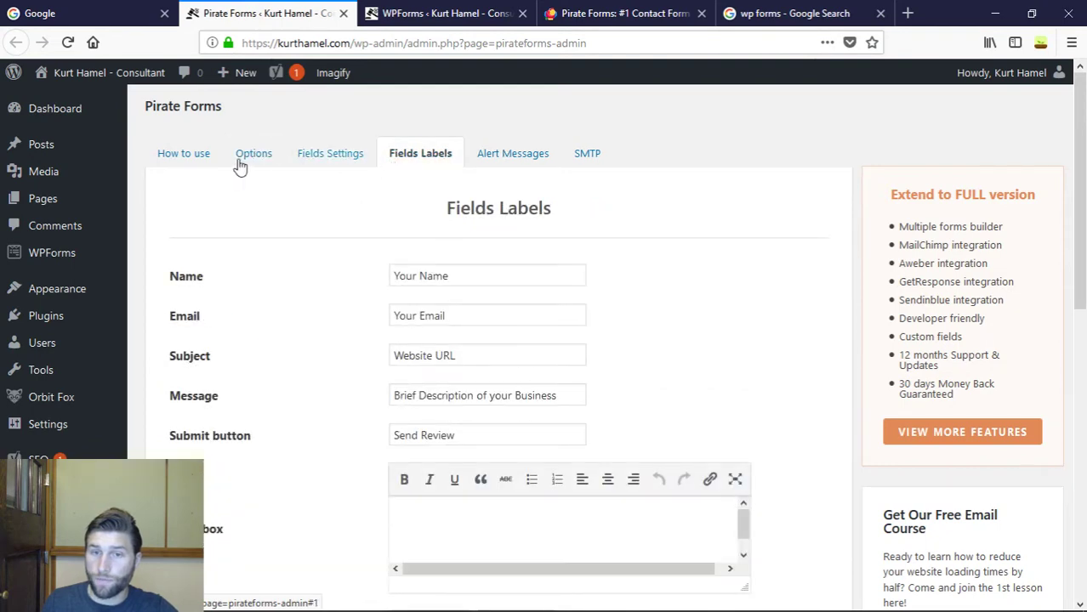
{"action": "left_click", "coordinate": [178, 156]}
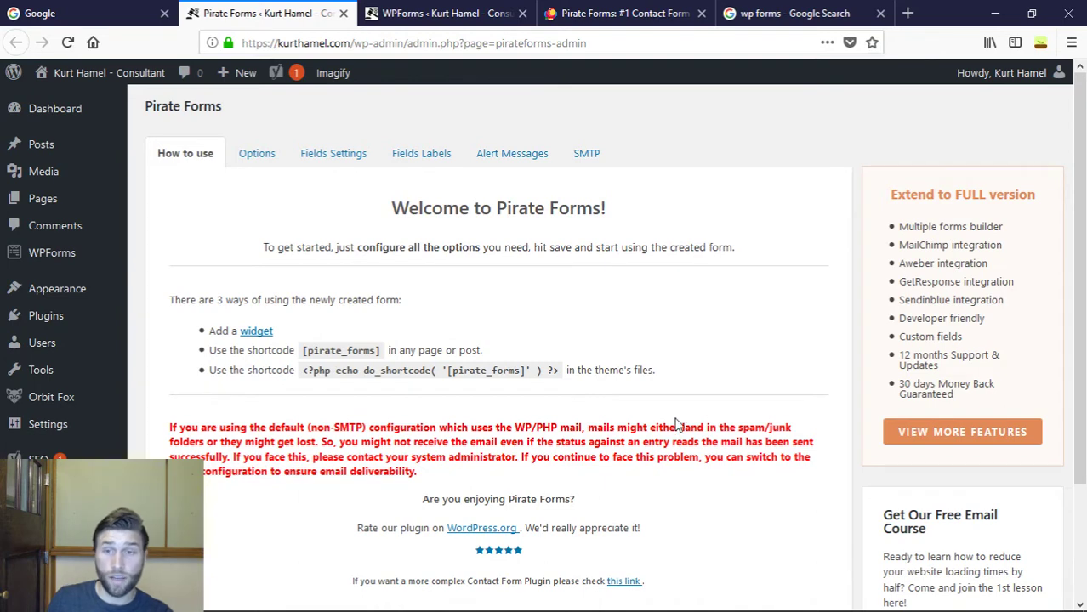
View the WPForms forms overview, and open the wpforms.com website from the "wp forms" search results.
{"action": "left_click", "coordinate": [498, 13]}
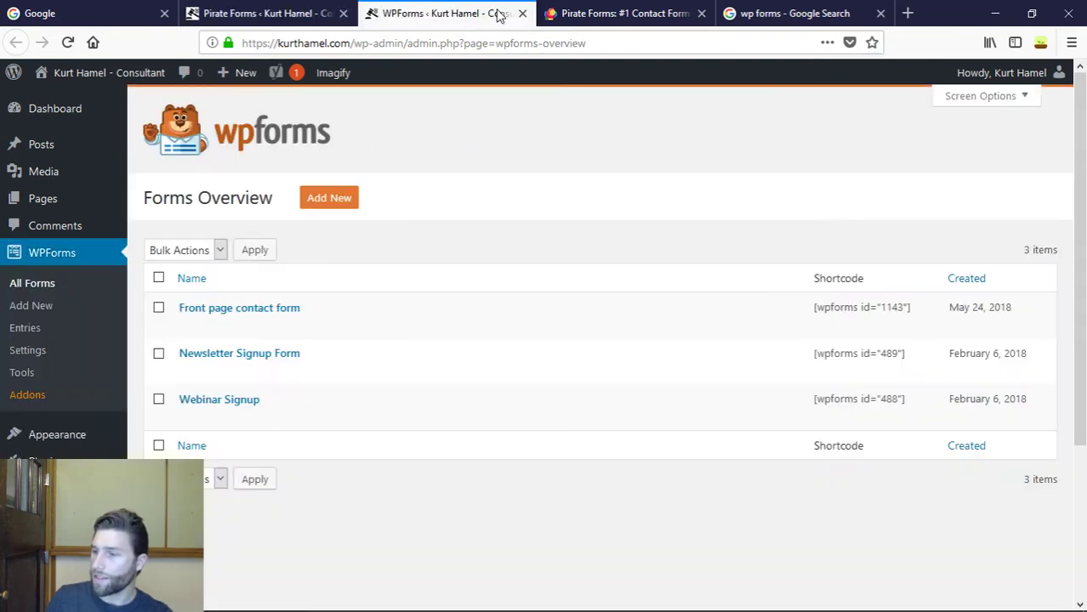
{"action": "left_click", "coordinate": [791, 13]}
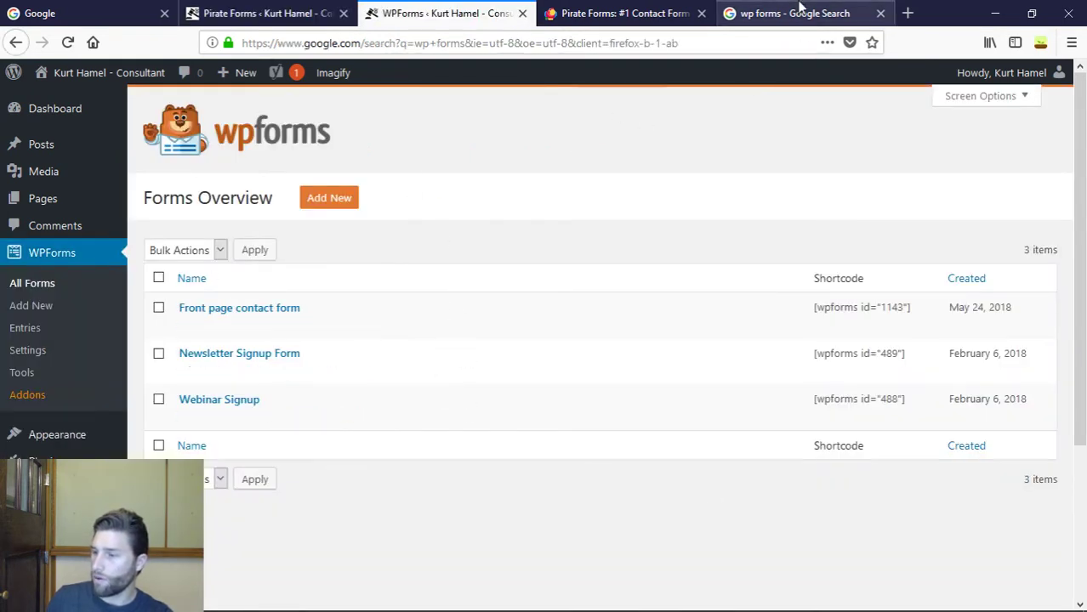
{"action": "left_click", "coordinate": [294, 243]}
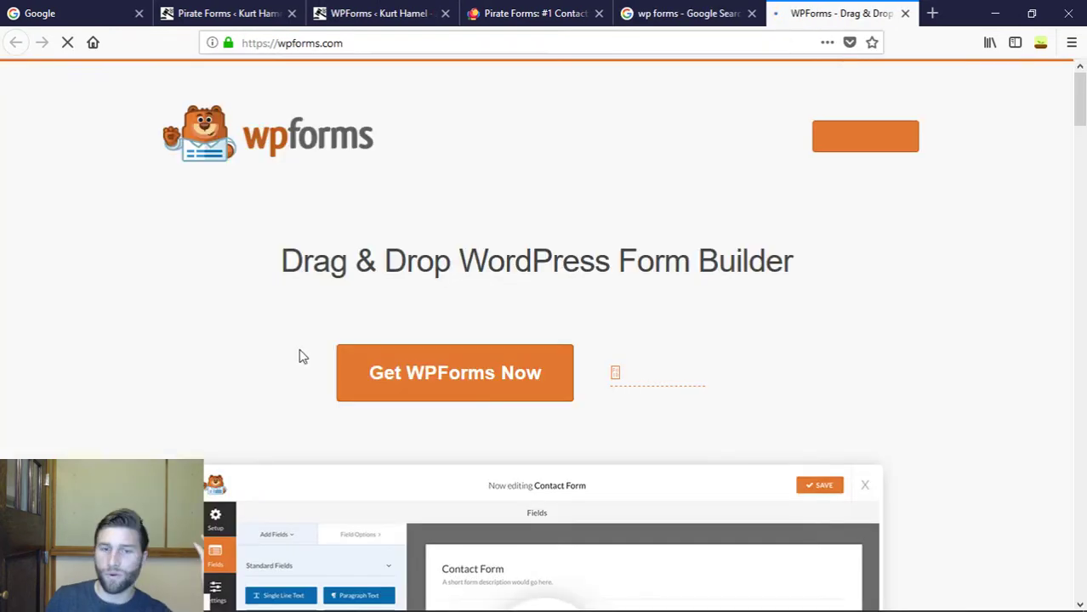
Play the WPForms overview video with the sound muted, skip ahead to the form builder demonstration, and close the video.
{"action": "scroll", "coordinate": [233, 325], "scroll_direction": "down", "scroll_amount": 3}
{"action": "left_click", "coordinate": [547, 379]}
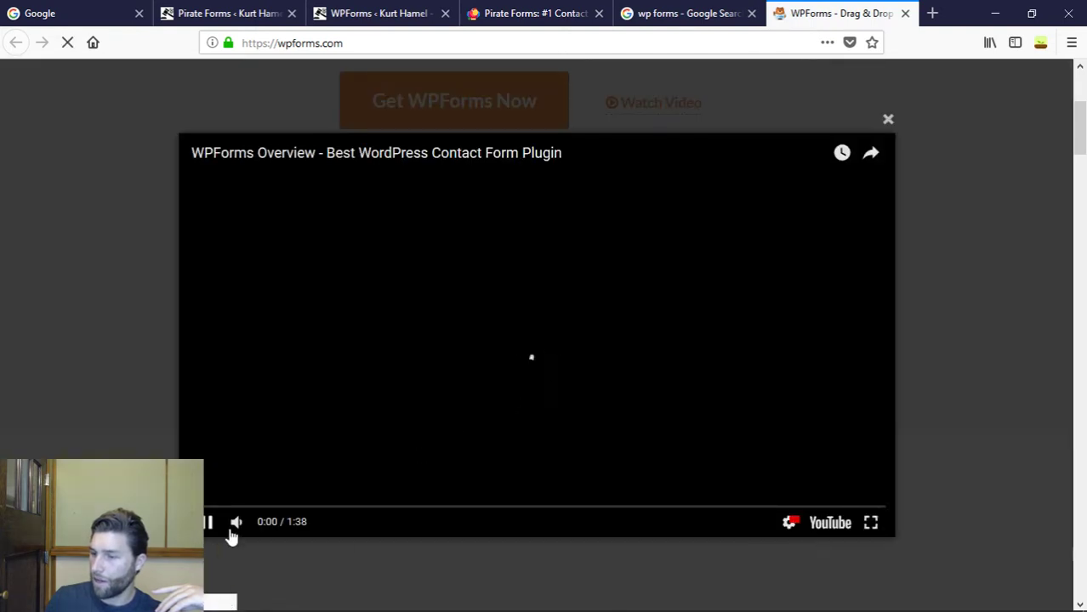
{"action": "mouse_move", "coordinate": [236, 525]}
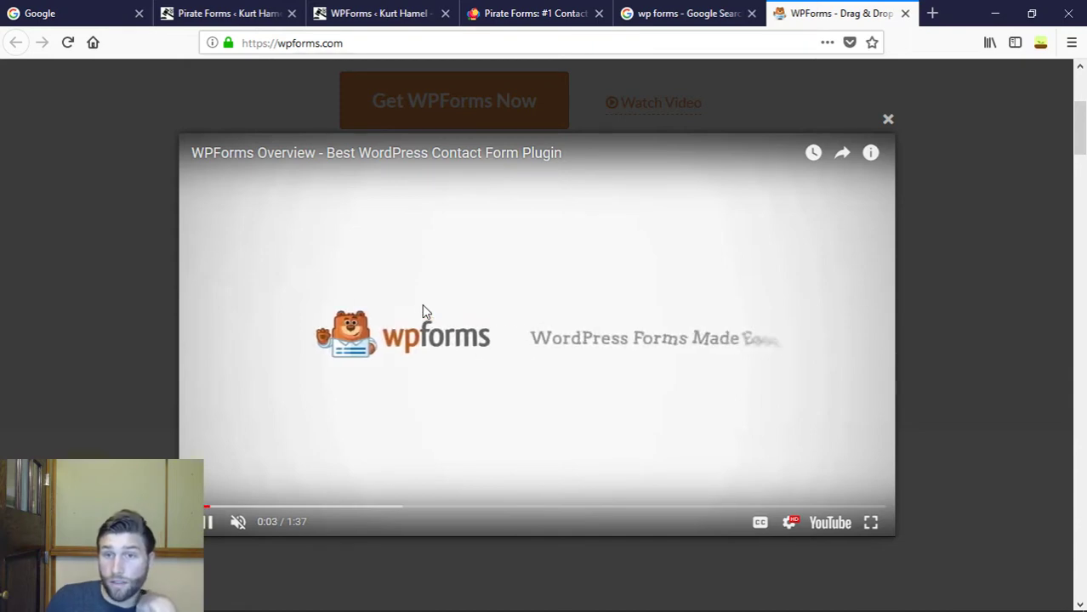
{"action": "left_click", "coordinate": [353, 508]}
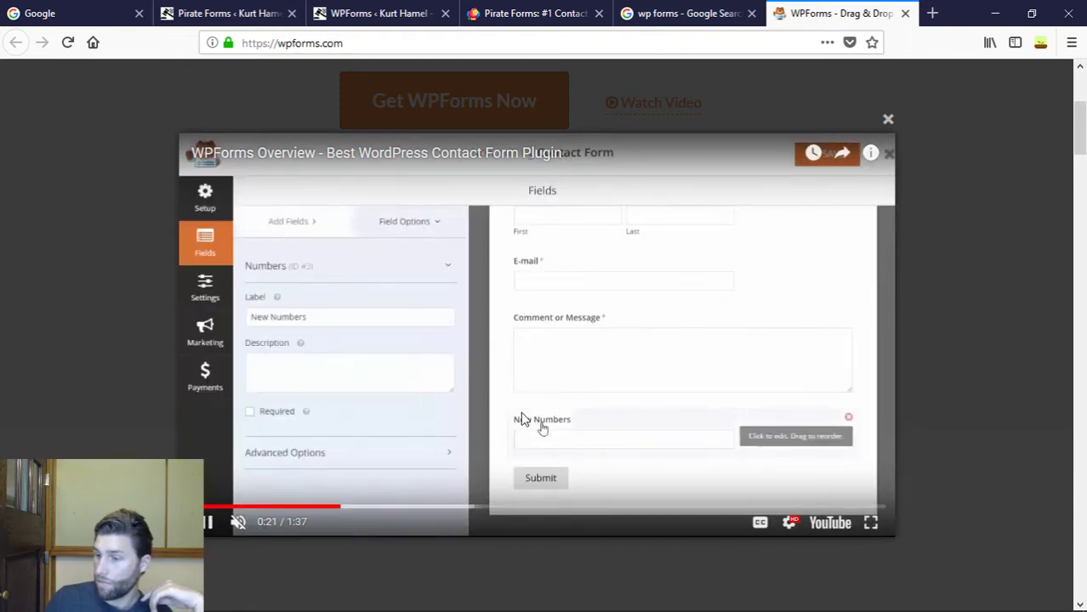
{"action": "left_click", "coordinate": [887, 118]}
Review the list of WPForms plugin features on the wpforms.com home page.
{"action": "scroll", "coordinate": [783, 332], "scroll_direction": "down", "scroll_amount": 8}
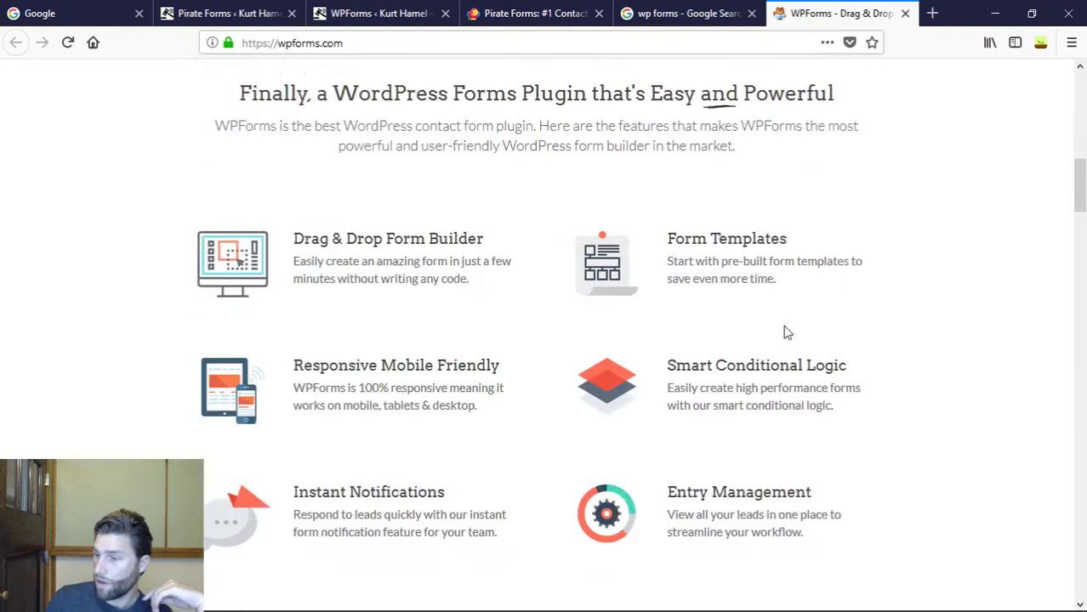
{"action": "scroll", "coordinate": [616, 403], "scroll_direction": "up", "scroll_amount": 1}
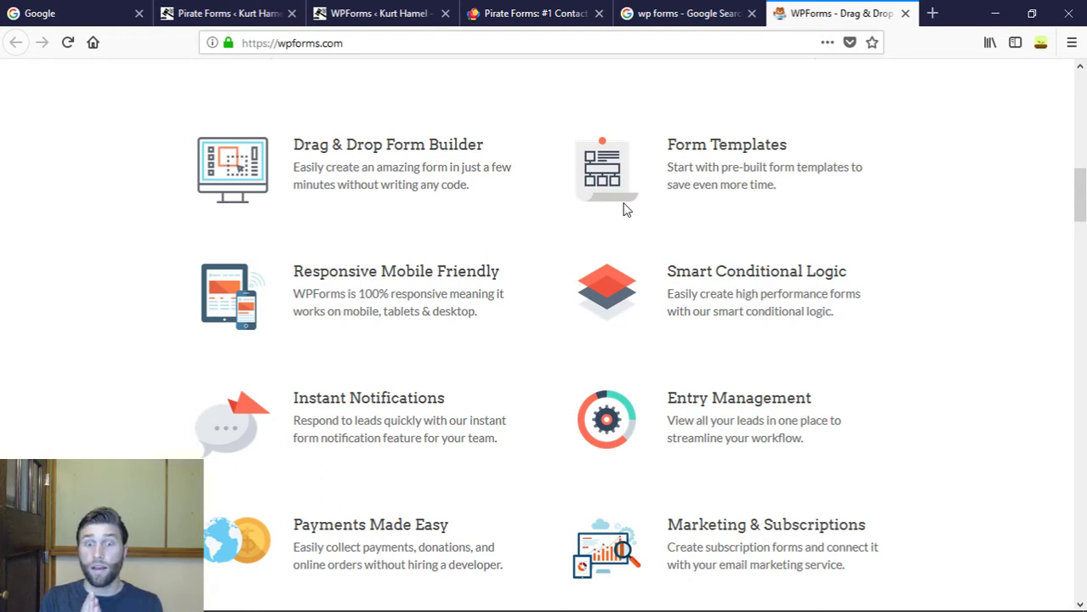
{"action": "scroll", "coordinate": [575, 350], "scroll_direction": "down", "scroll_amount": 4}
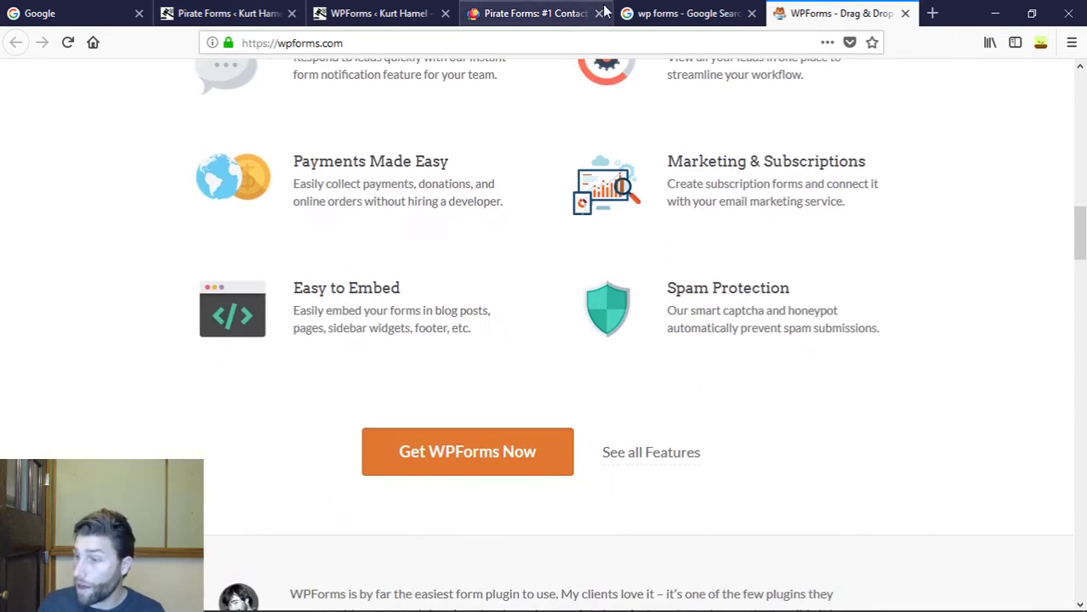
Return to the WPForms forms overview in the site admin and start adding a new form.
{"action": "left_click", "coordinate": [656, 6]}
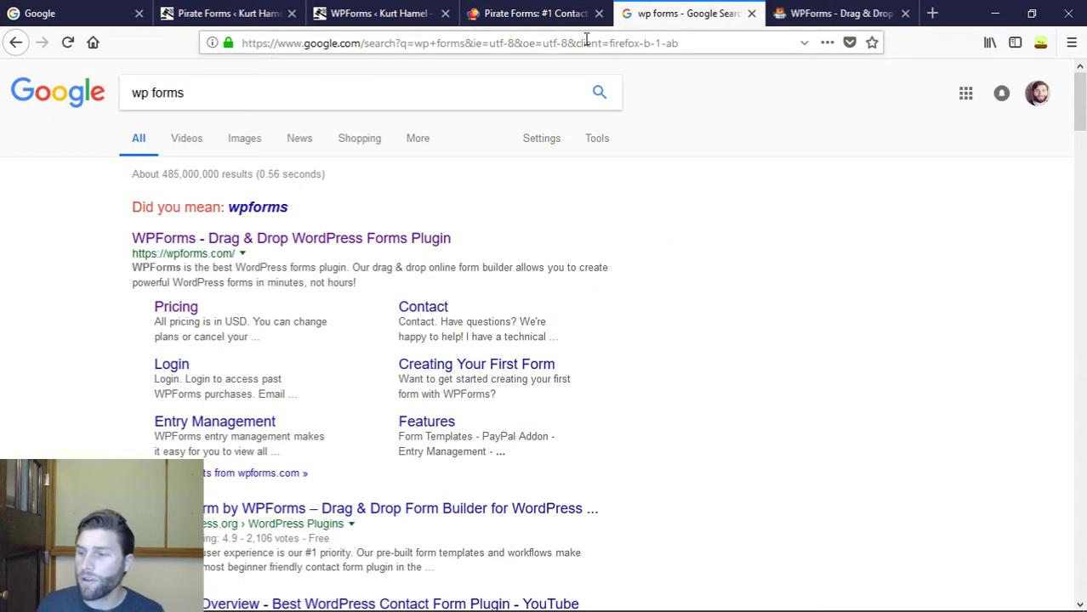
{"action": "left_click", "coordinate": [419, 19]}
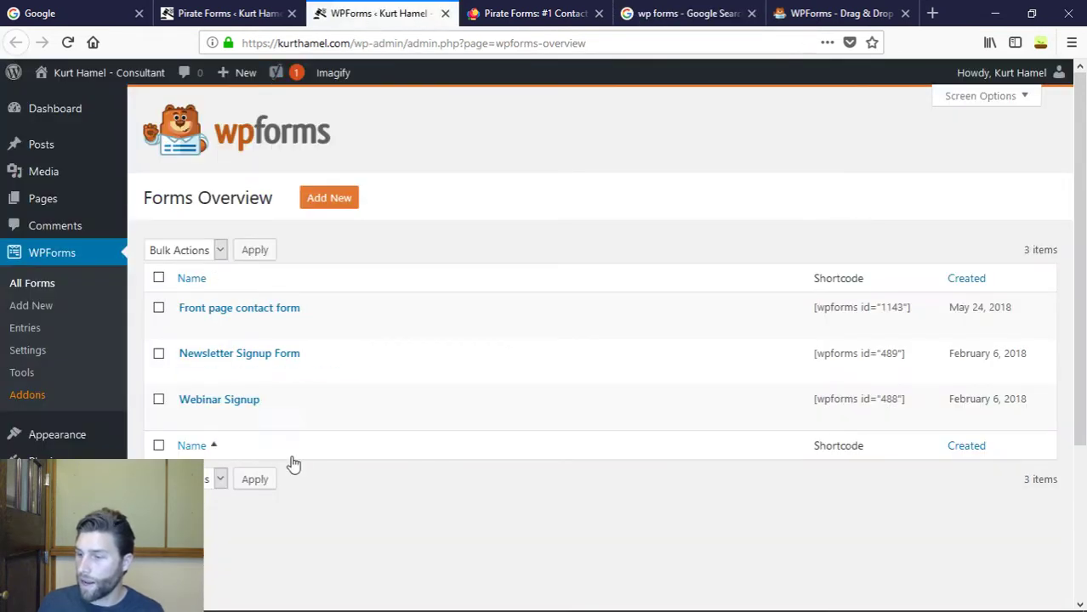
{"action": "mouse_move", "coordinate": [185, 338]}
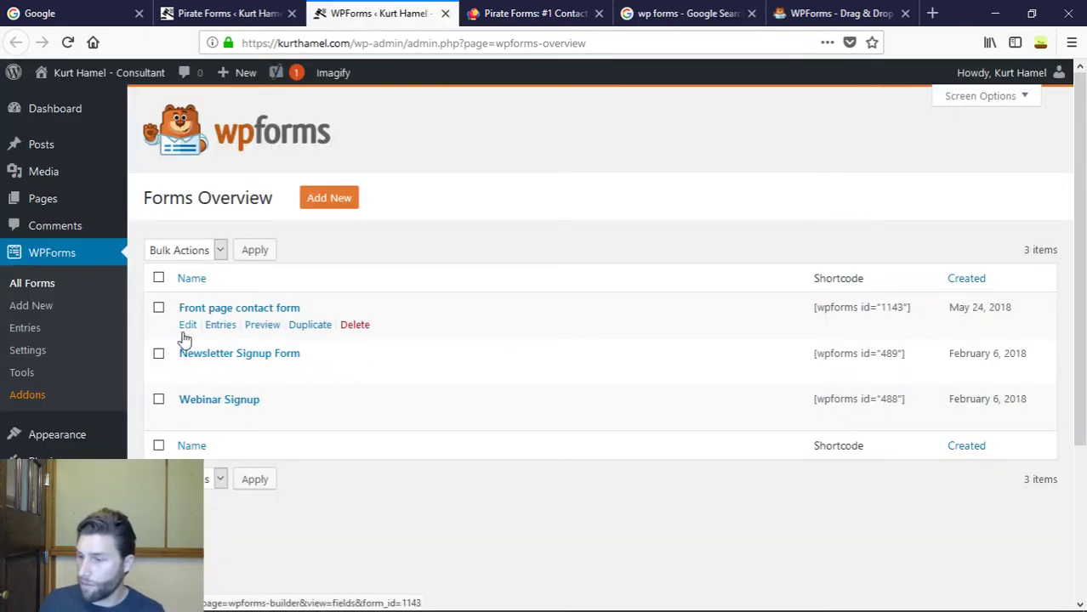
{"action": "left_click", "coordinate": [329, 205]}
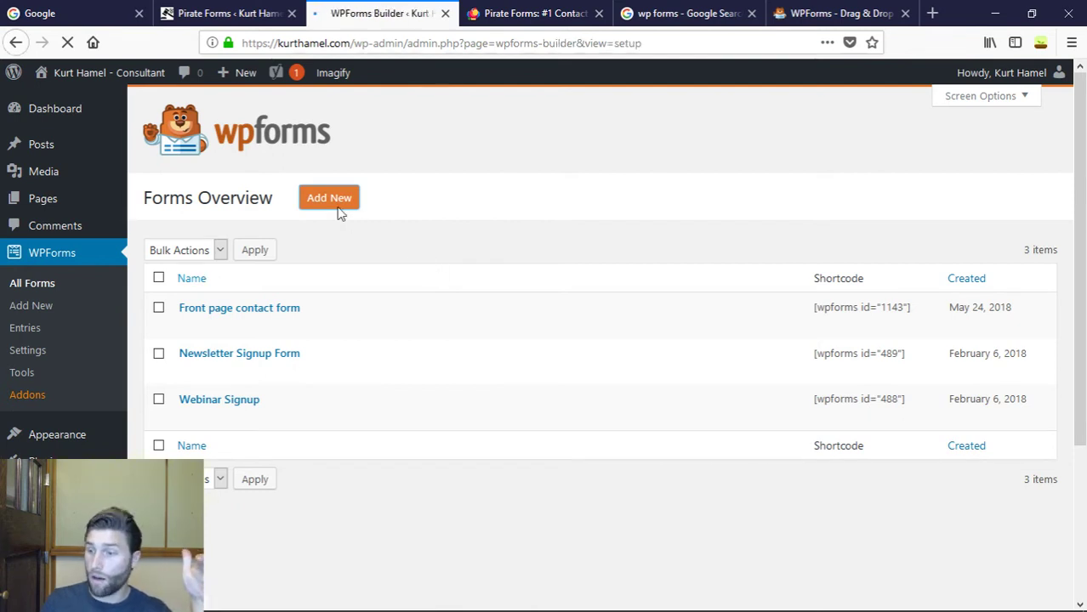
Close the two Pirate Forms pages, the Google search results and the wpforms.com page, keeping the WPForms Builder open.
{"action": "left_click", "coordinate": [599, 14]}
{"action": "left_click", "coordinate": [600, 14]}
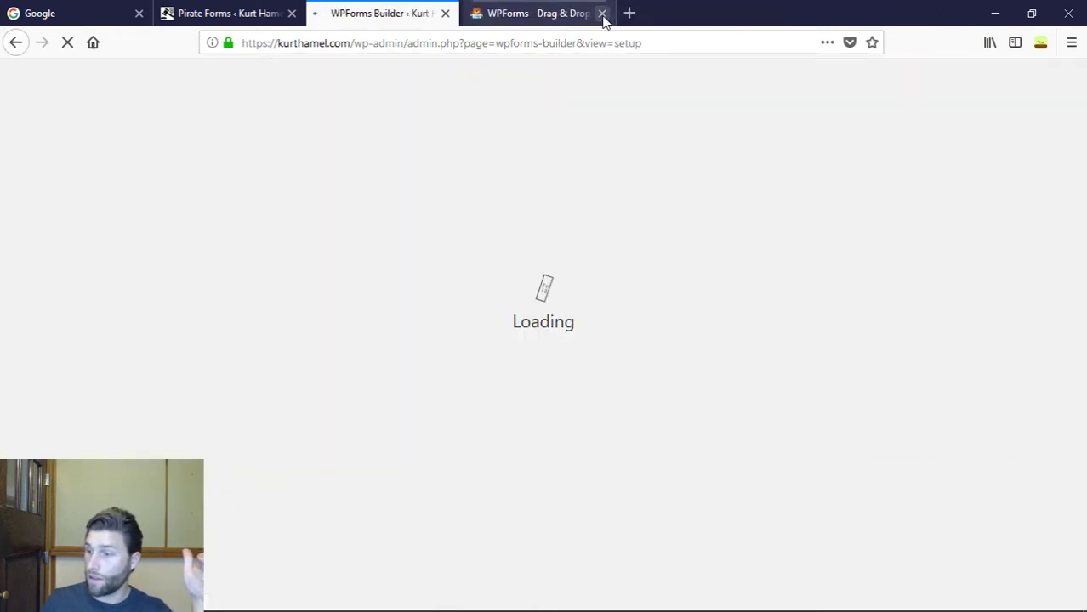
{"action": "left_click", "coordinate": [600, 13]}
{"action": "left_click", "coordinate": [344, 14]}
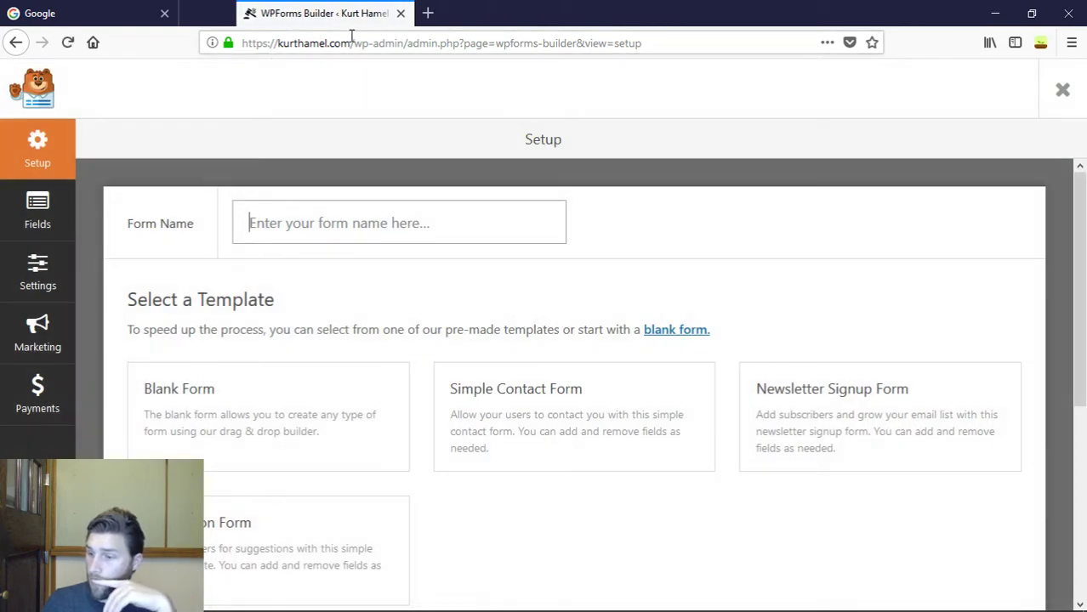
Review the available form templates and create a new form from the Simple Contact Form template.
{"action": "scroll", "coordinate": [430, 292], "scroll_direction": "down", "scroll_amount": 3}
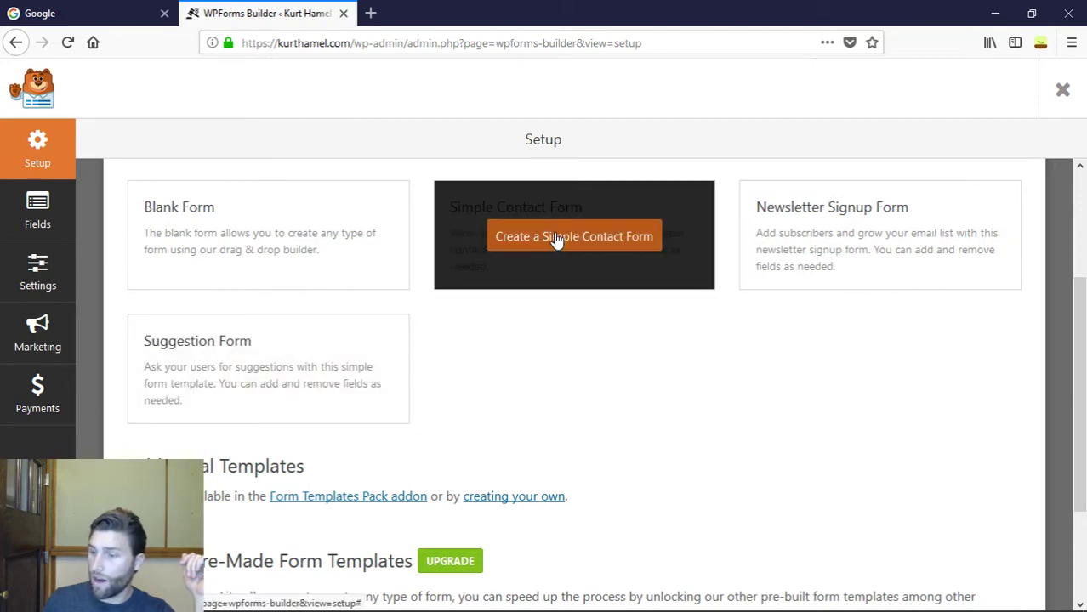
{"action": "scroll", "coordinate": [558, 298], "scroll_direction": "down", "scroll_amount": 3}
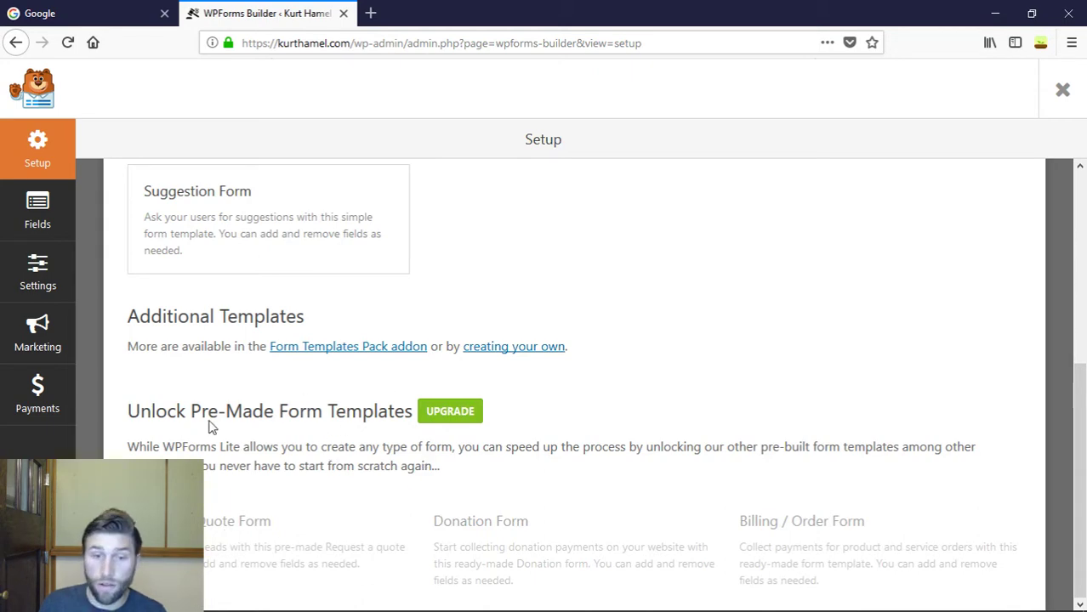
{"action": "scroll", "coordinate": [211, 427], "scroll_direction": "up", "scroll_amount": 5}
{"action": "mouse_move", "coordinate": [562, 413]}
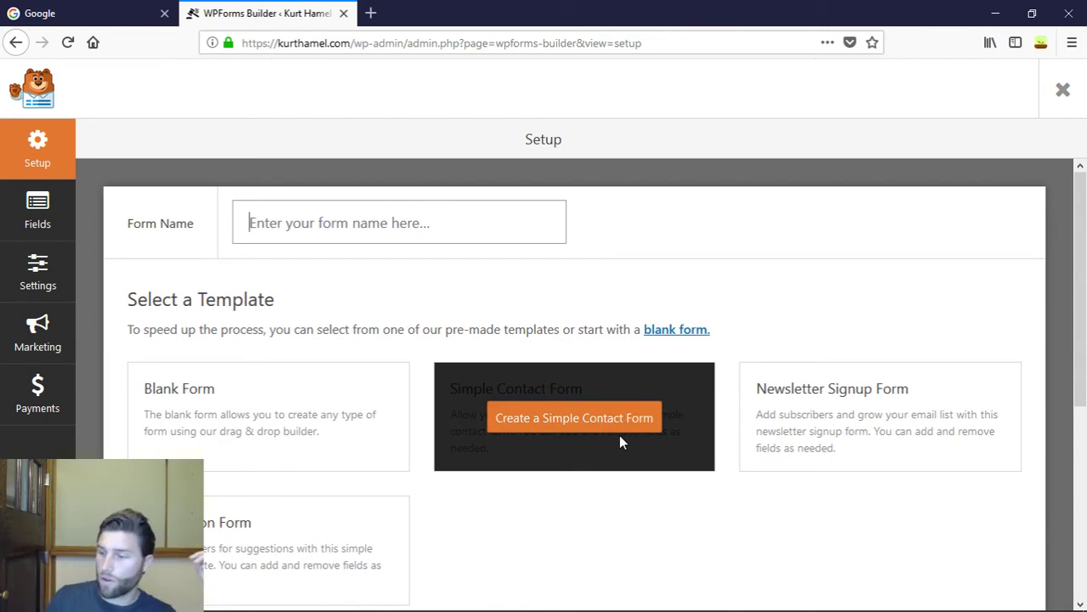
{"action": "mouse_move", "coordinate": [250, 429]}
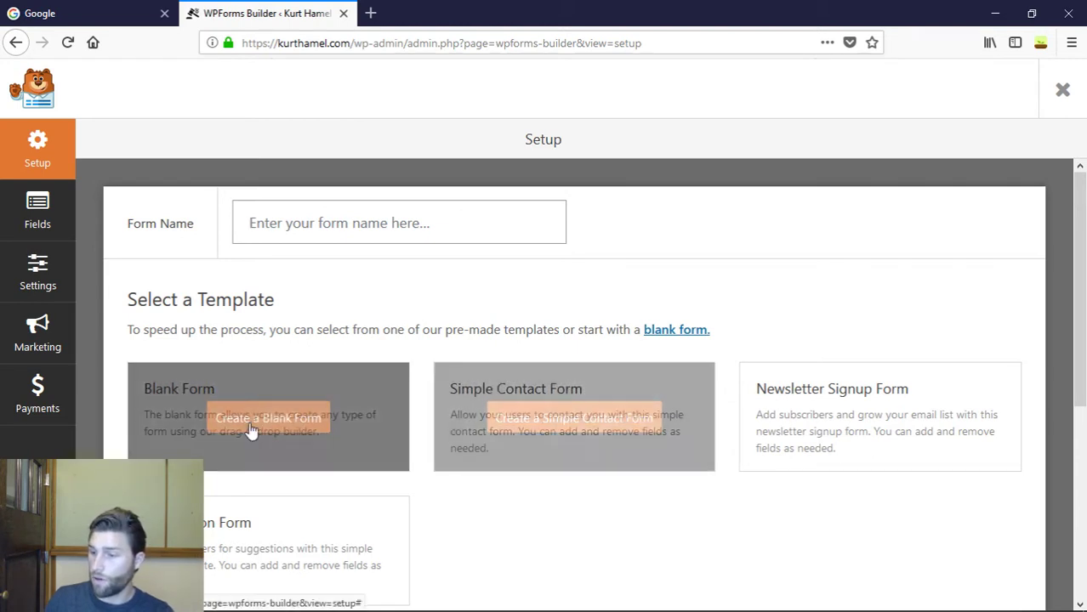
{"action": "left_click", "coordinate": [515, 426]}
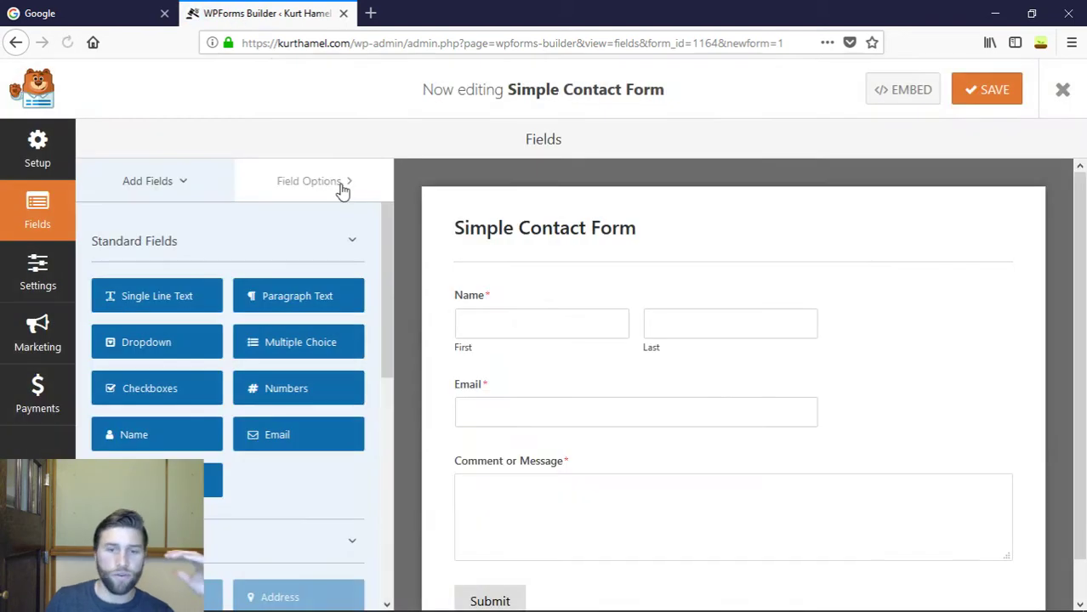
Set the format of the contact form's Name field to Simple.
{"action": "left_click", "coordinate": [648, 308]}
{"action": "left_click", "coordinate": [166, 368]}
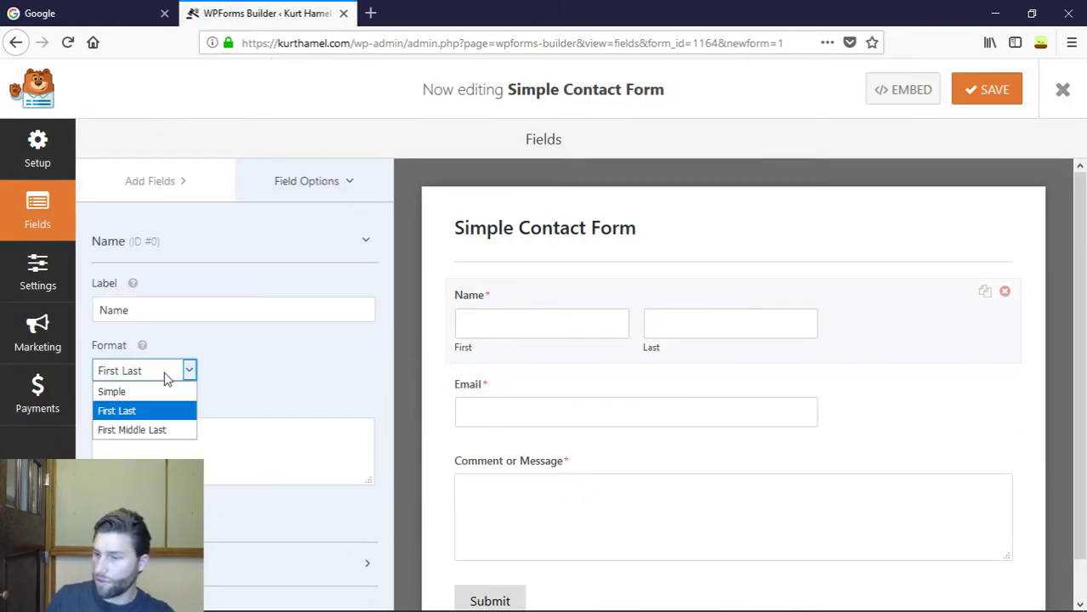
{"action": "left_click", "coordinate": [162, 389]}
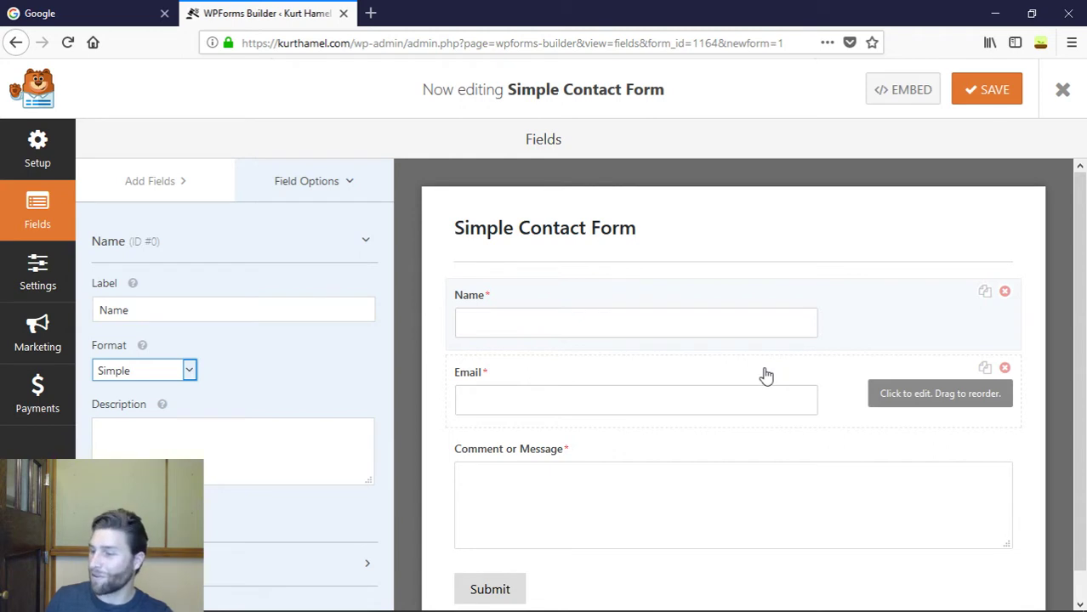
Change the label of the contact form's Name field to Nick Name.
{"action": "scroll", "coordinate": [803, 496], "scroll_direction": "down", "scroll_amount": 1}
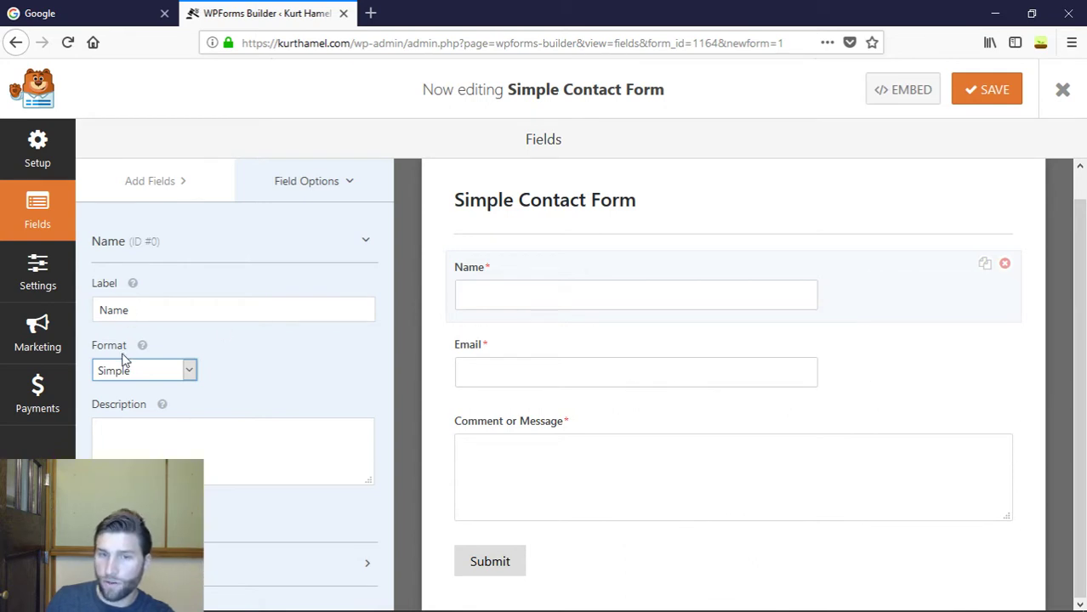
{"action": "double_click", "coordinate": [141, 307]}
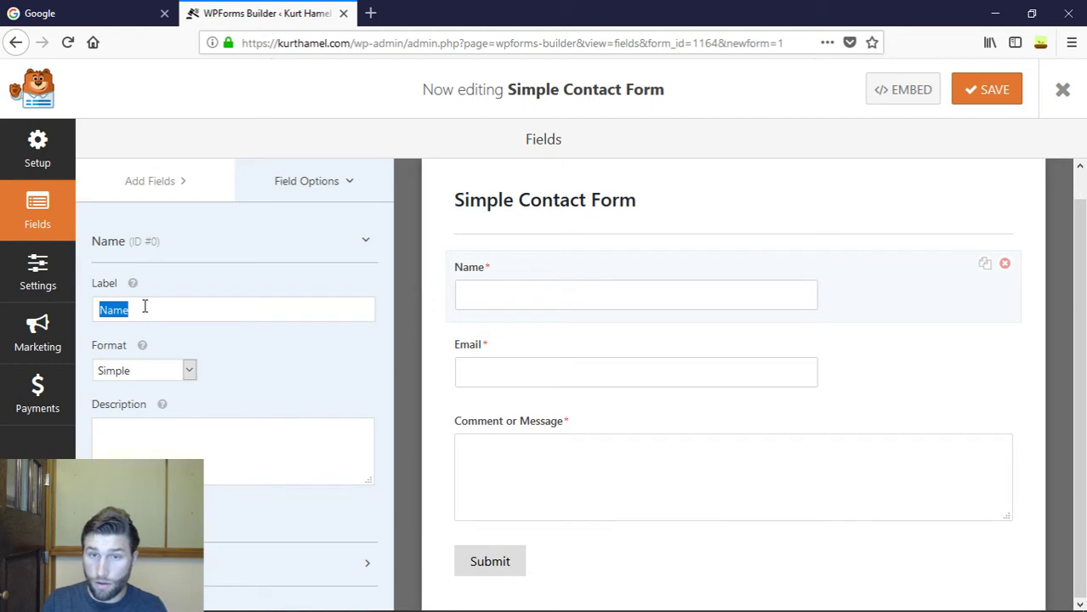
{"action": "type", "text": "Nick Name"}
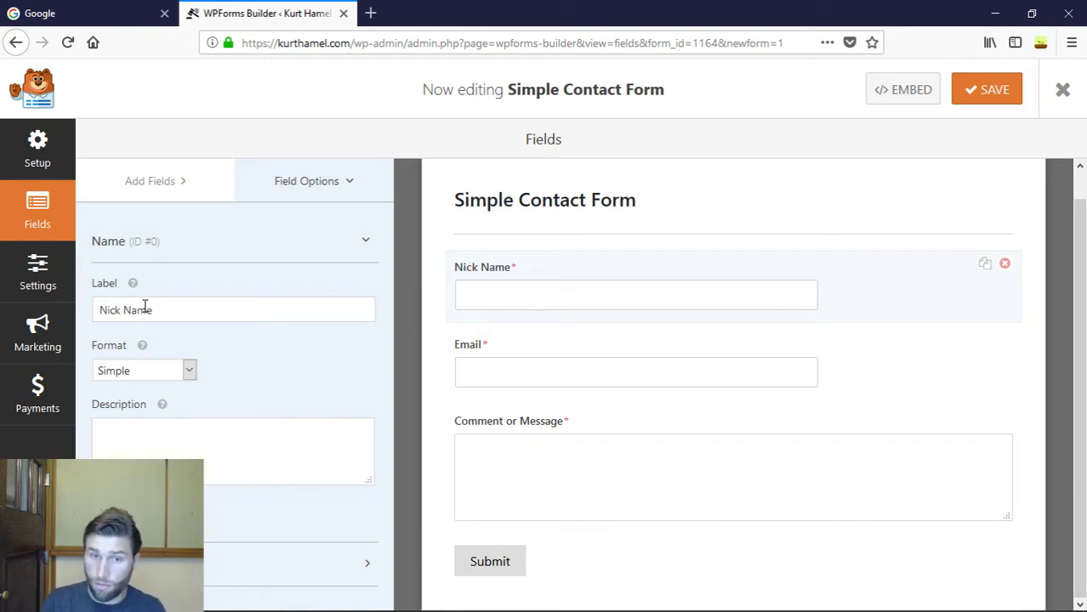
Clear the label of the contact form's first field, leaving it empty.
{"action": "key", "text": "BackSpace"}
{"action": "key", "text": "BackSpace"}
{"action": "key", "text": "BackSpace"}
{"action": "key", "text": "BackSpace"}
{"action": "key", "text": "BackSpace"}
{"action": "key", "text": "BackSpace"}
{"action": "key", "text": "BackSpace"}
{"action": "key", "text": "BackSpace"}
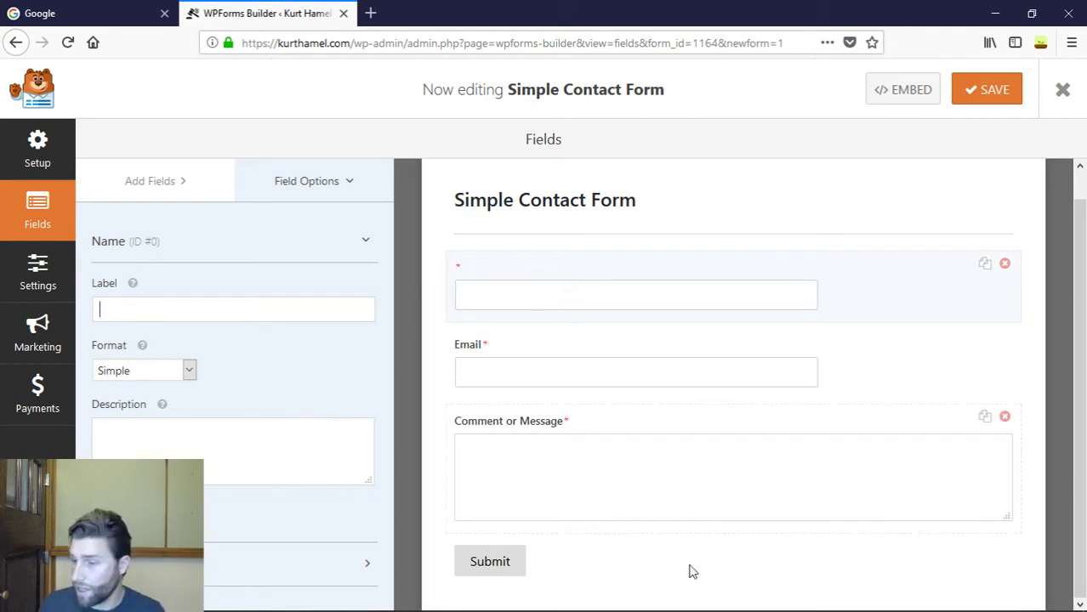
Display the form's embed shortcode, select it for inspection, and close the embed instructions.
{"action": "left_click", "coordinate": [889, 100]}
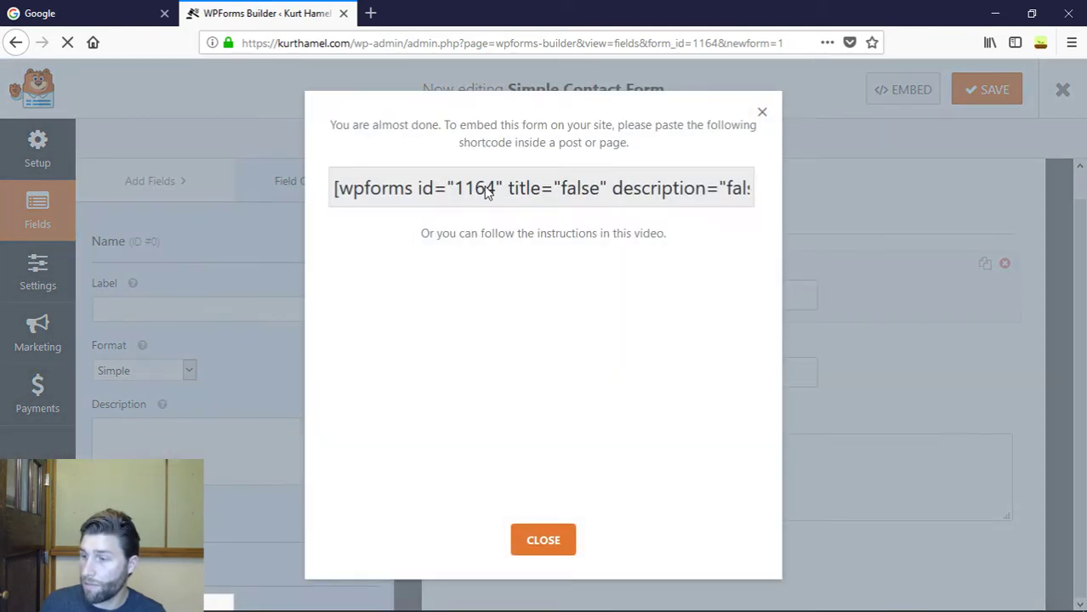
{"action": "left_click", "coordinate": [536, 190]}
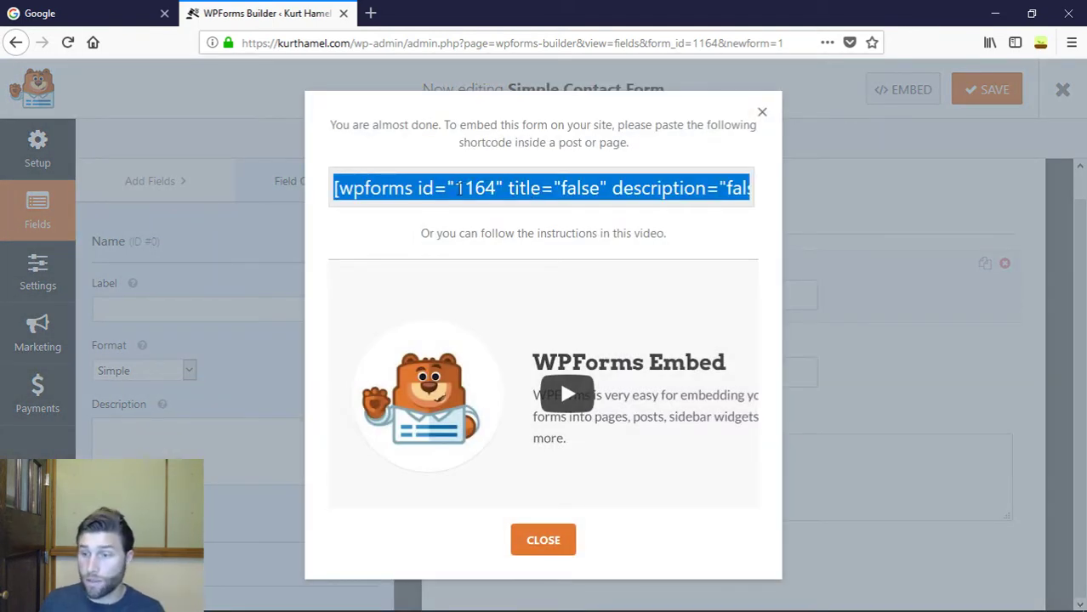
{"action": "left_click", "coordinate": [240, 321]}
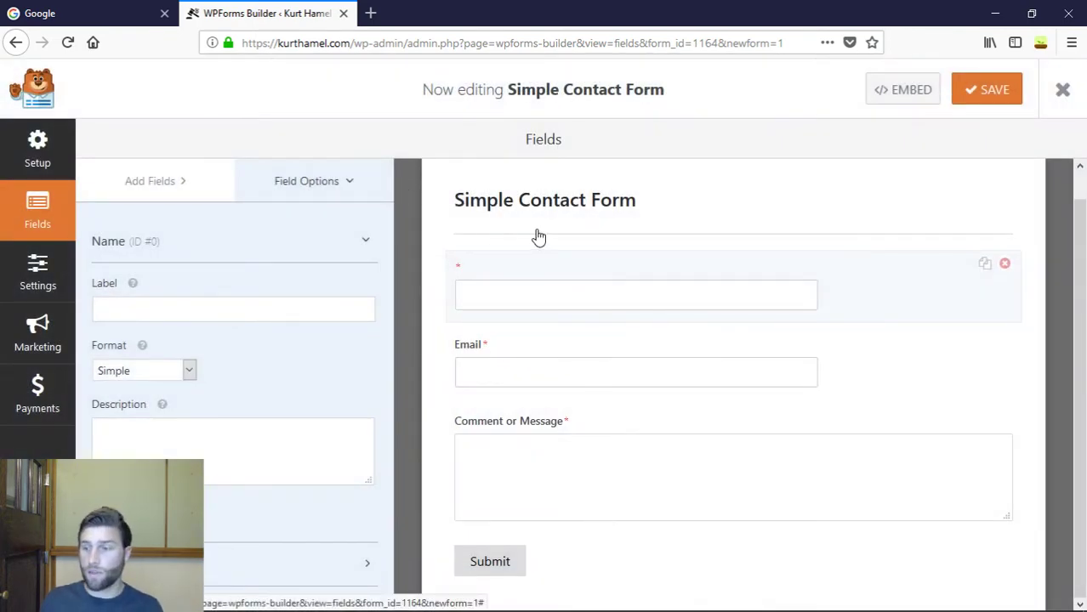
Search the web for ninja forms, open the official ninjaforms.com site separately, and close the search results.
{"action": "key", "text": "ctrl+t"}
{"action": "type", "text": "nin"}
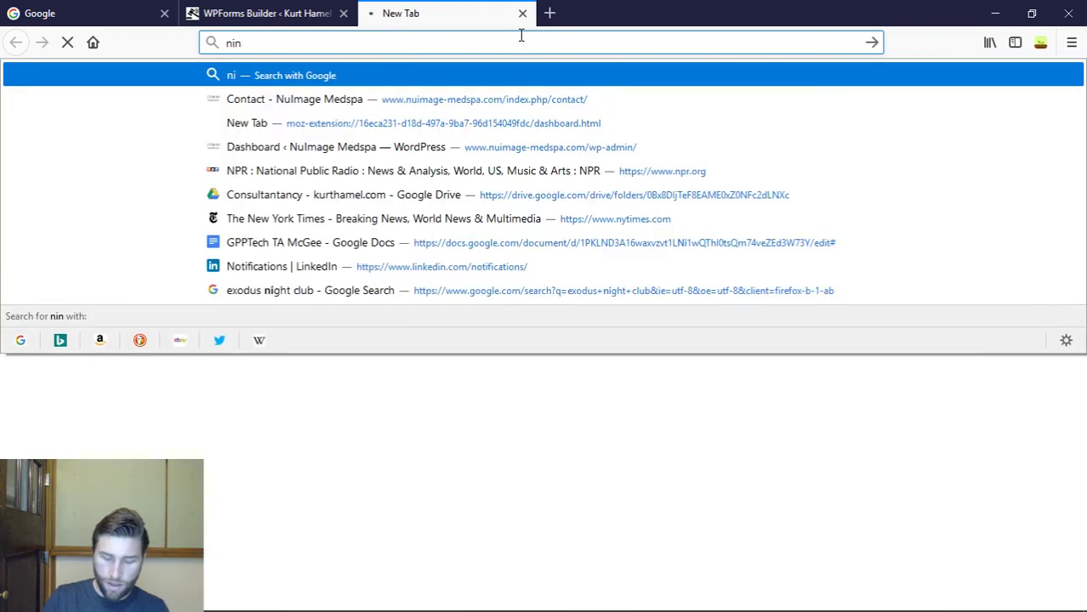
{"action": "type", "text": "ja forms"}
{"action": "key", "text": "Return"}
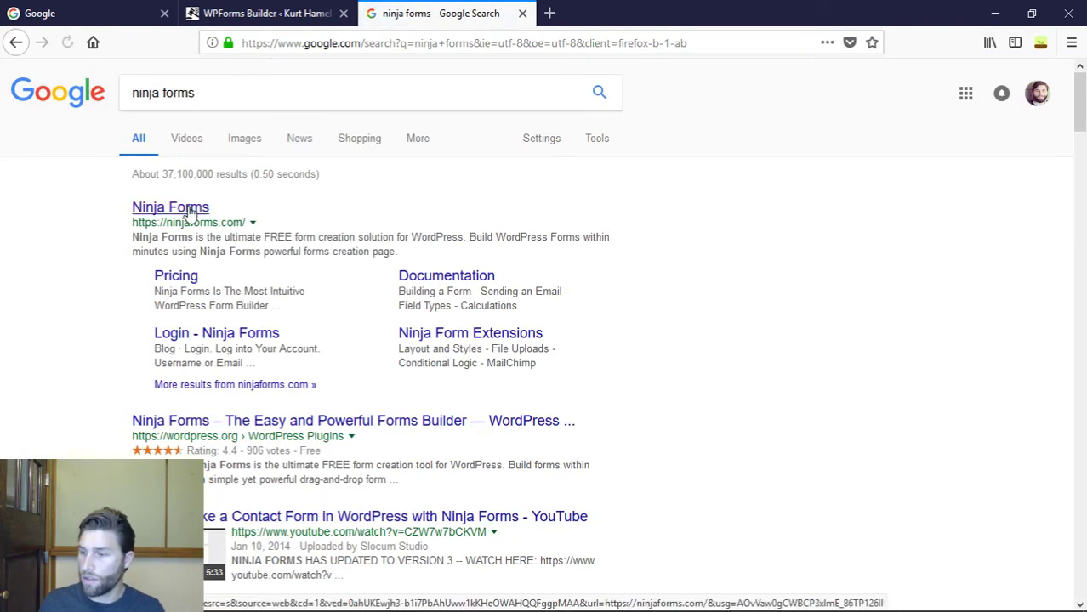
{"action": "middle_click", "coordinate": [196, 207]}
{"action": "left_click", "coordinate": [521, 25]}
{"action": "left_click", "coordinate": [522, 14]}
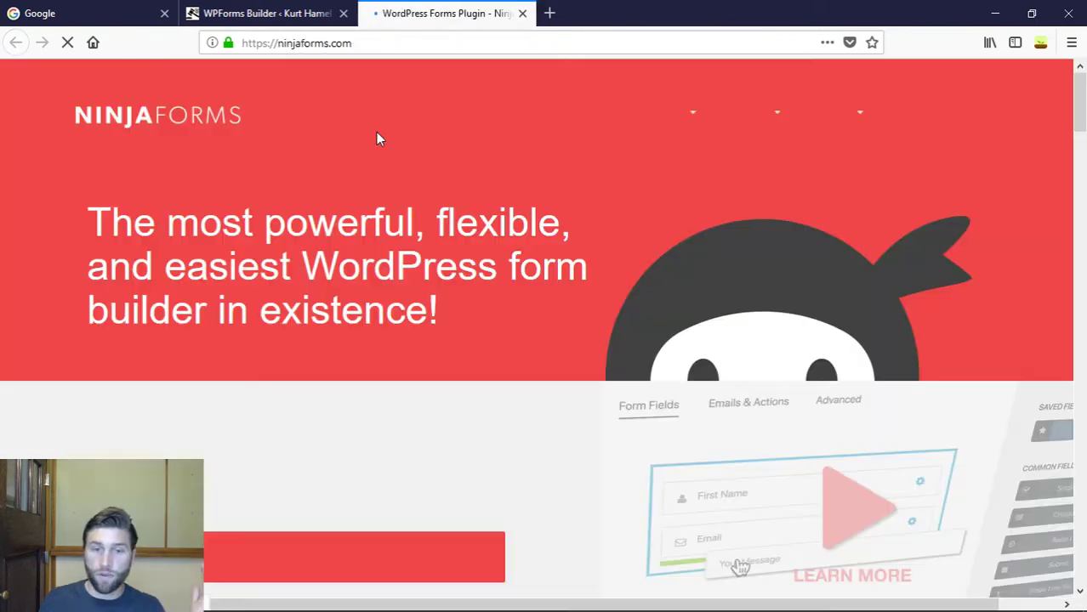
Examine the Ninja Forms home page, especially the Completely FREE! section on plugin cost and add-on terms.
{"action": "scroll", "coordinate": [510, 222], "scroll_direction": "down", "scroll_amount": 4}
{"action": "scroll", "coordinate": [513, 223], "scroll_direction": "up", "scroll_amount": 5}
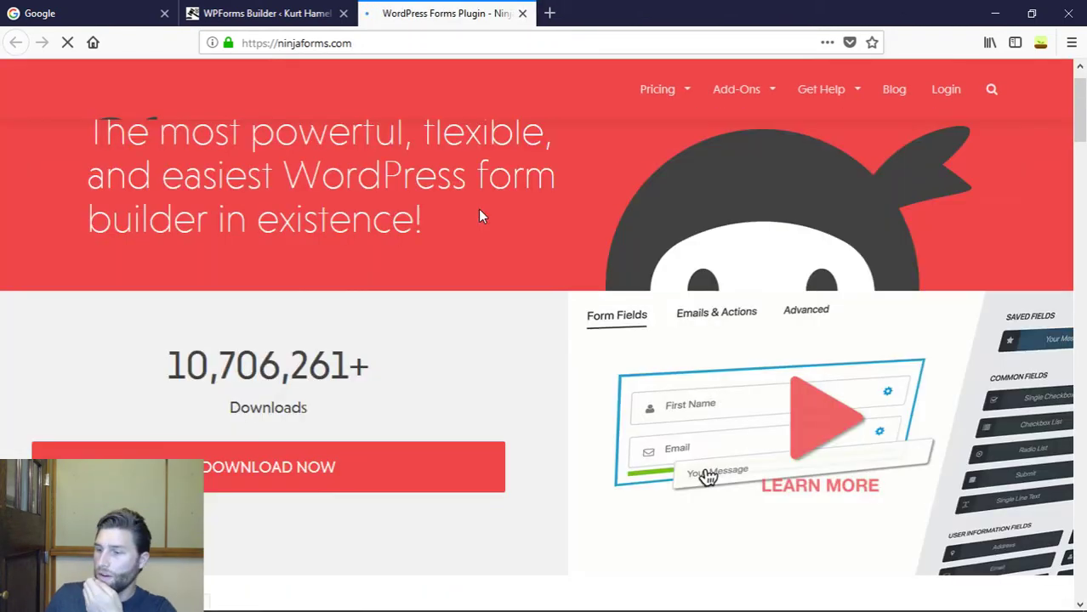
{"action": "mouse_move", "coordinate": [647, 119]}
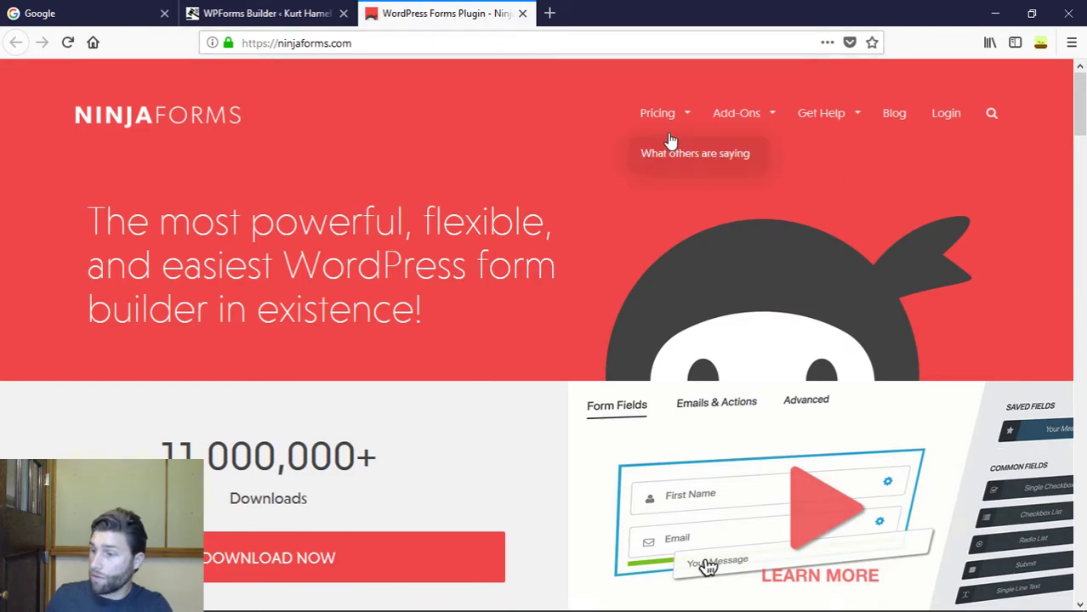
{"action": "scroll", "coordinate": [481, 385], "scroll_direction": "down", "scroll_amount": 4}
{"action": "scroll", "coordinate": [480, 385], "scroll_direction": "down", "scroll_amount": 2}
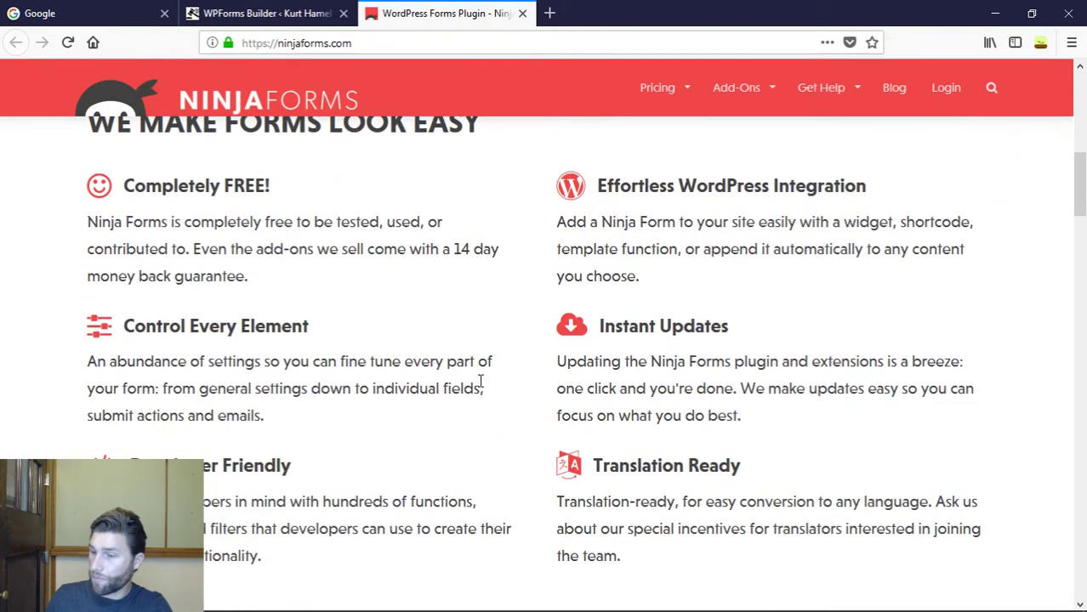
{"action": "left_click_drag", "start_coordinate": [174, 185], "coordinate": [245, 187]}
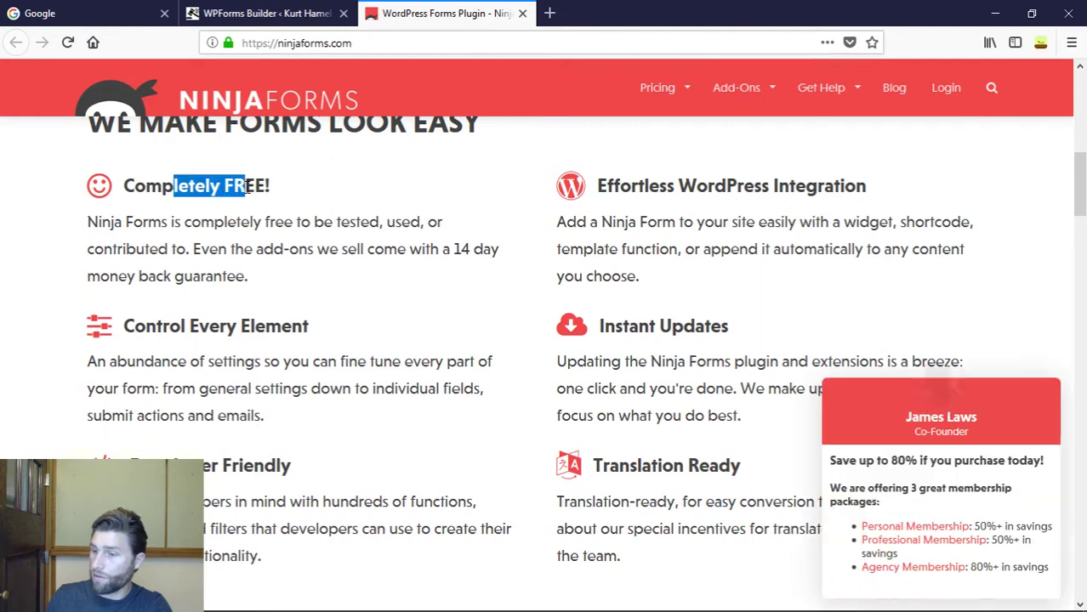
{"action": "triple_click", "coordinate": [243, 187]}
{"action": "left_click", "coordinate": [342, 205]}
{"action": "left_click_drag", "start_coordinate": [89, 223], "coordinate": [383, 284]}
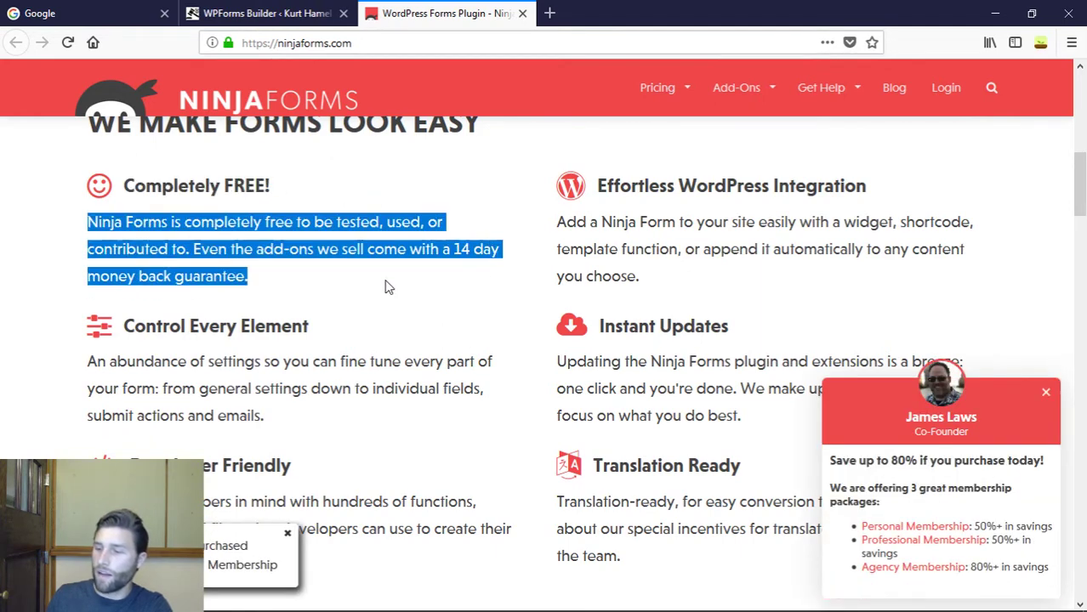
{"action": "left_click", "coordinate": [384, 284]}
{"action": "scroll", "coordinate": [385, 285], "scroll_direction": "down", "scroll_amount": 6}
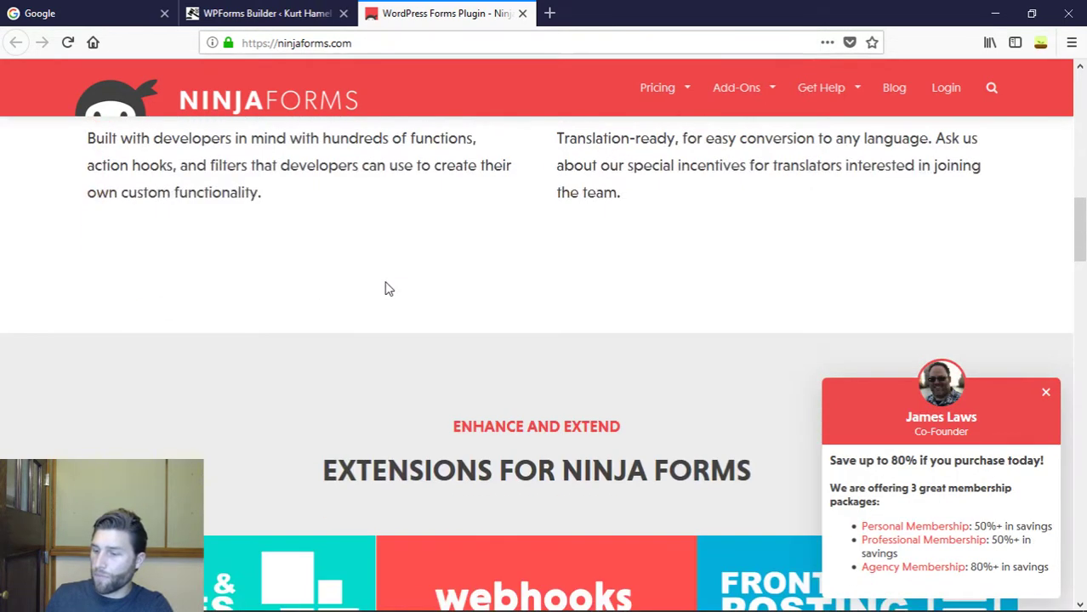
{"action": "scroll", "coordinate": [384, 285], "scroll_direction": "up", "scroll_amount": 6}
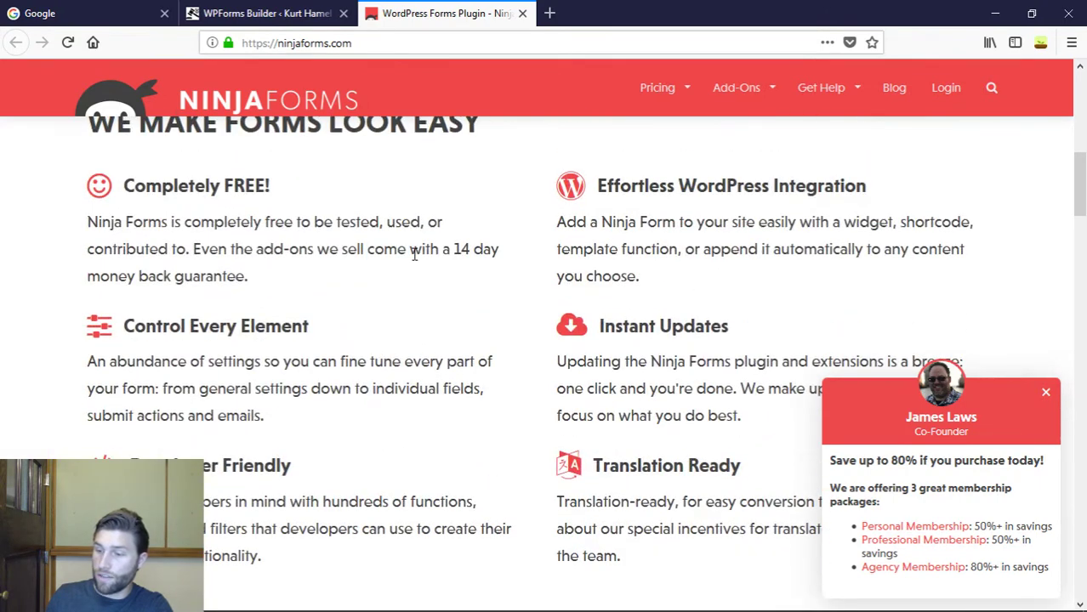
{"action": "triple_click", "coordinate": [414, 252]}
{"action": "double_click", "coordinate": [414, 252]}
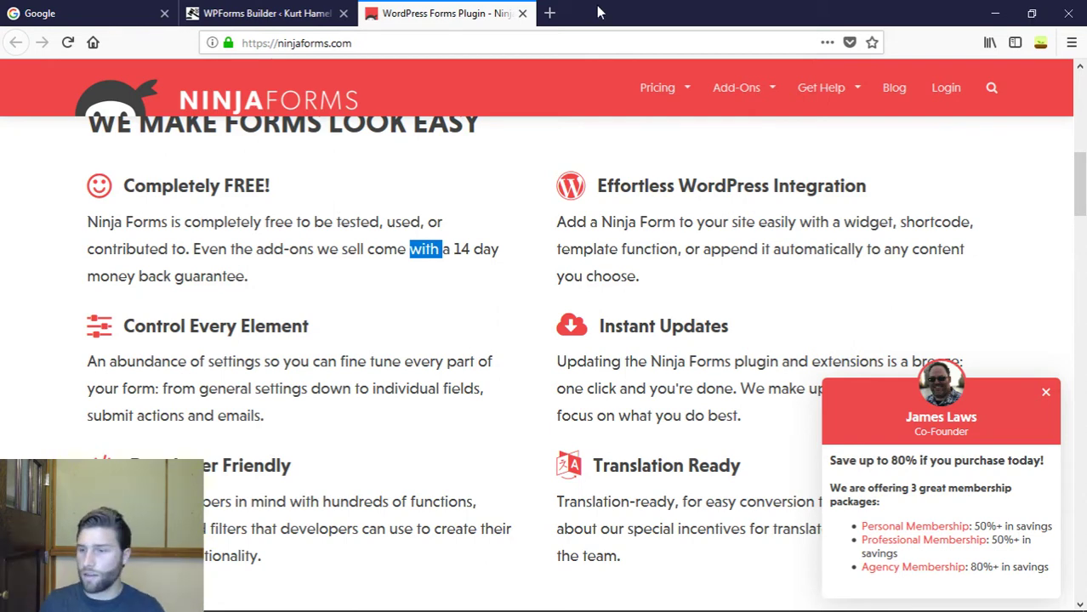
Return to the WPForms Builder and try to reach the site's pages list at the wp-admin/pages address.
{"action": "left_click", "coordinate": [274, 8]}
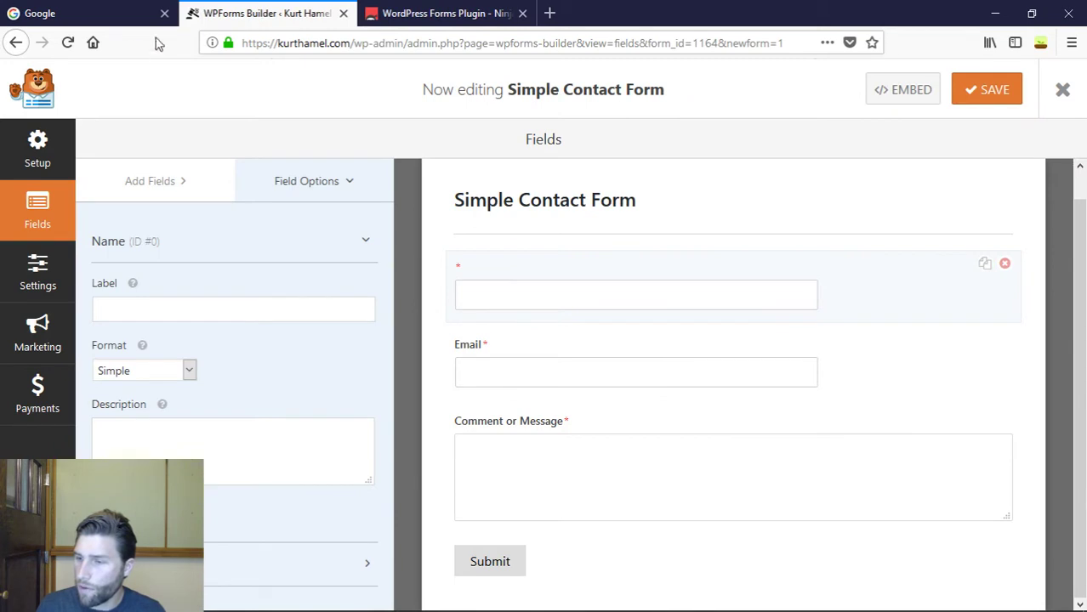
{"action": "left_click_drag", "start_coordinate": [409, 43], "coordinate": [784, 42]}
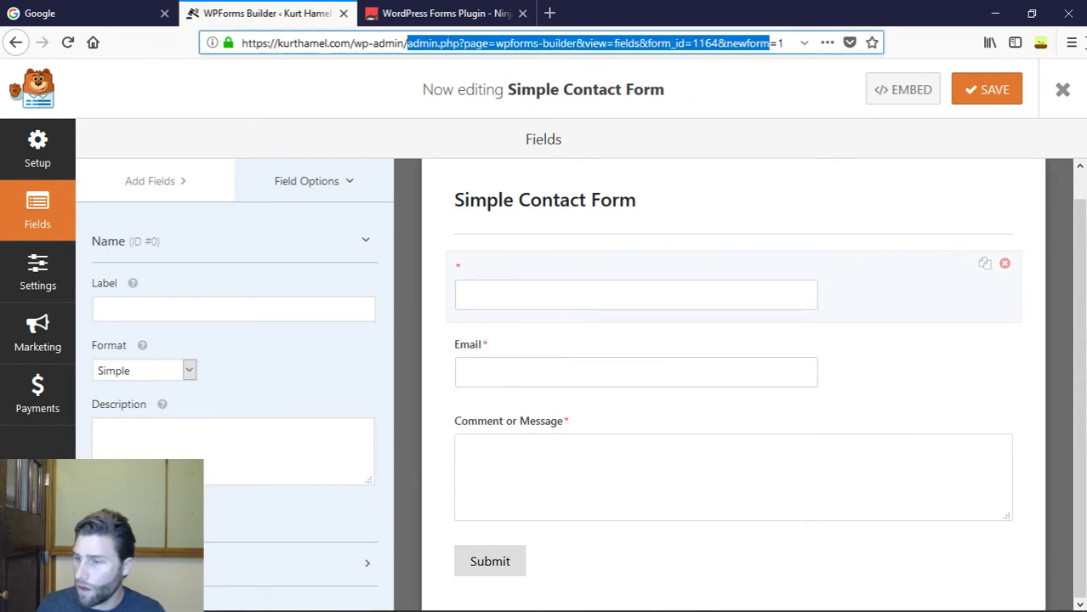
{"action": "type", "text": "page"}
{"action": "type", "text": "s"}
{"action": "key", "text": "Return"}
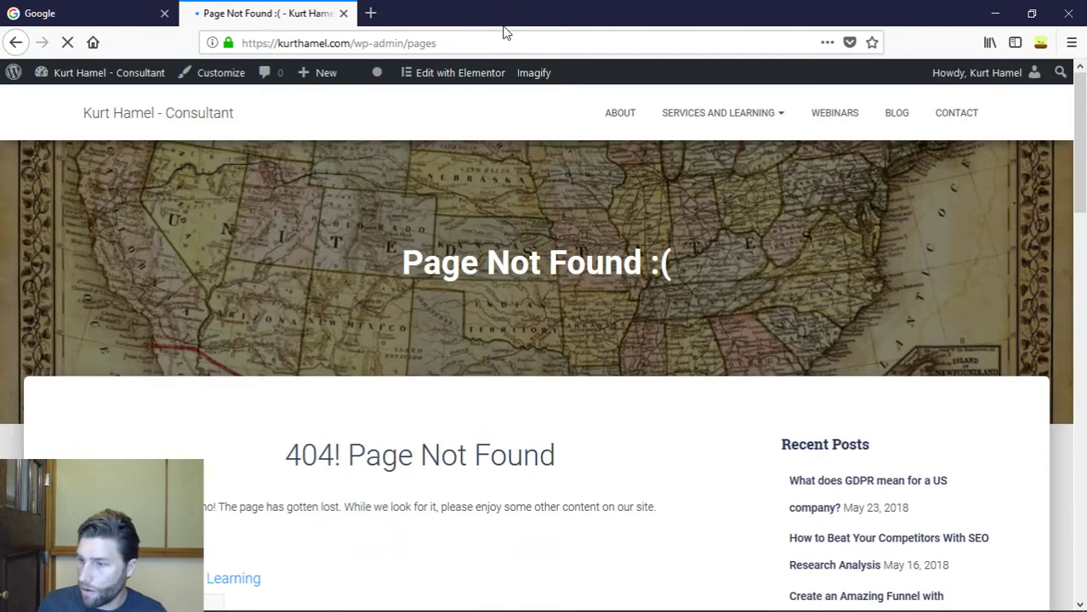
Shorten the address to wp-admin/ and load the site's admin dashboard.
{"action": "left_click_drag", "start_coordinate": [416, 42], "coordinate": [779, 46]}
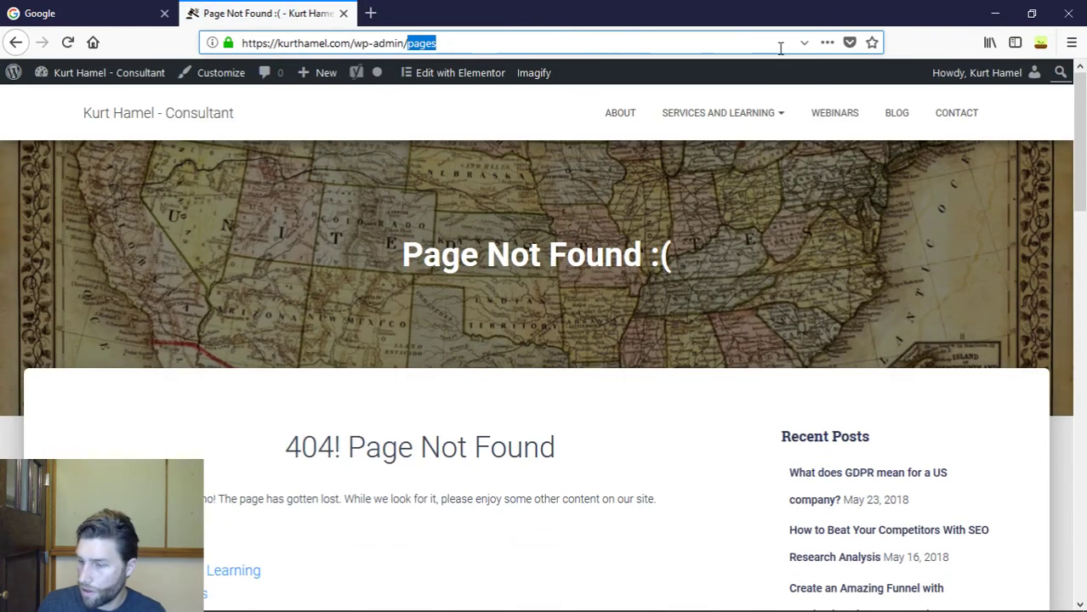
{"action": "key", "text": "BackSpace"}
{"action": "key", "text": "Return"}
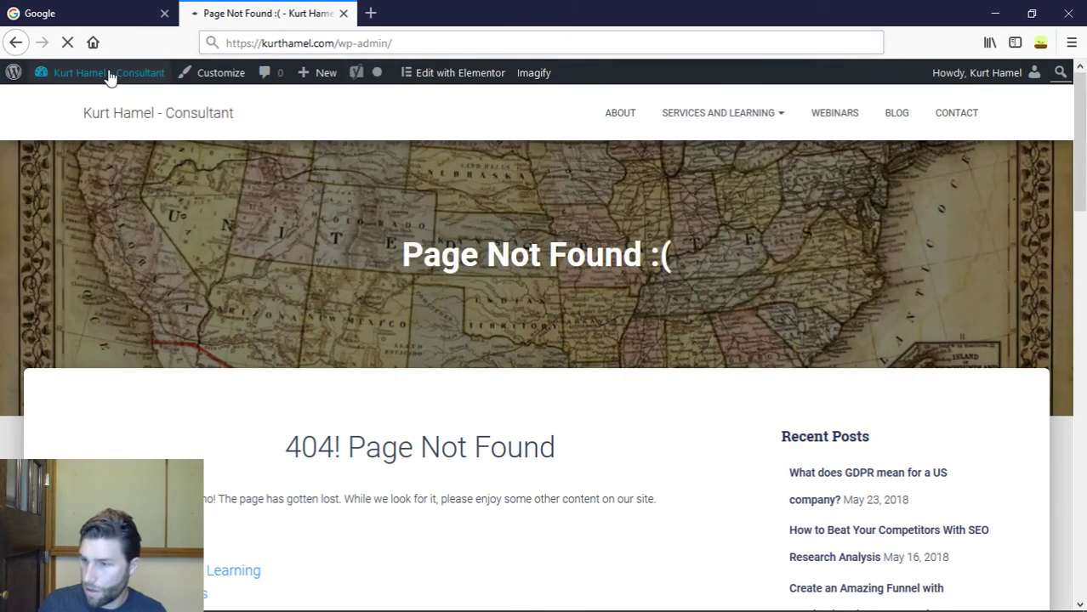
{"action": "mouse_move", "coordinate": [108, 76]}
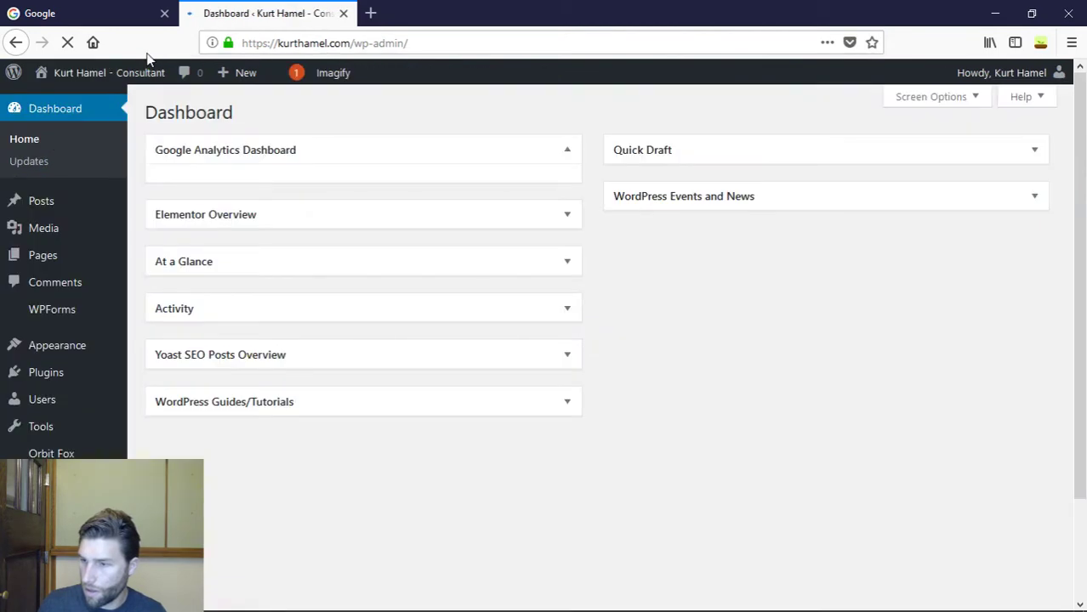
Look through the admin sections from the dashboard and open the Tools page.
{"action": "scroll", "coordinate": [178, 238], "scroll_direction": "down", "scroll_amount": 3}
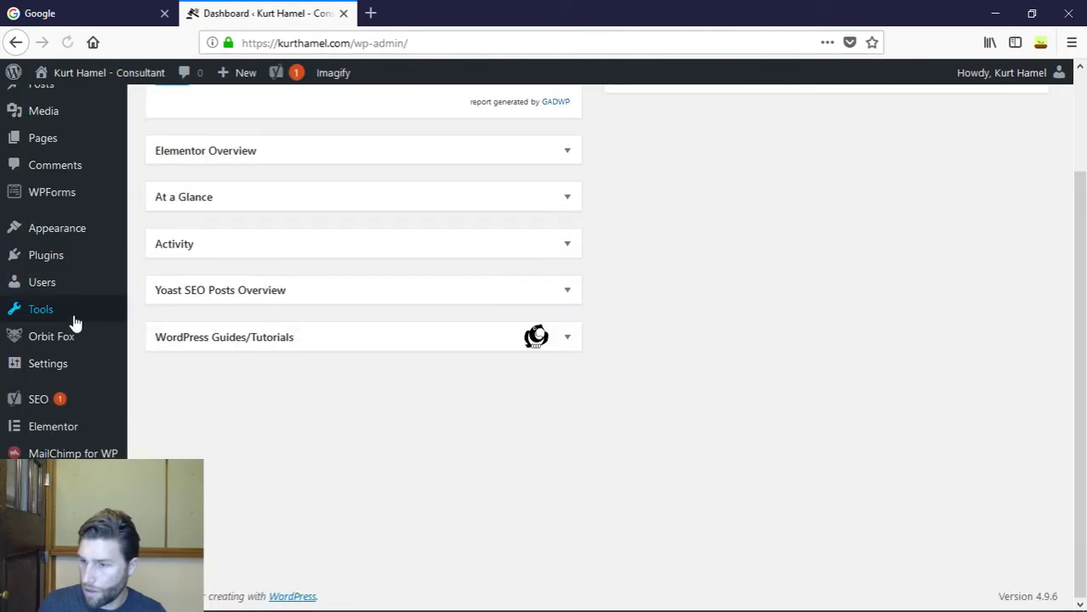
{"action": "mouse_move", "coordinate": [72, 321]}
{"action": "left_click", "coordinate": [147, 315]}
{"action": "scroll", "coordinate": [318, 284], "scroll_direction": "down", "scroll_amount": 3}
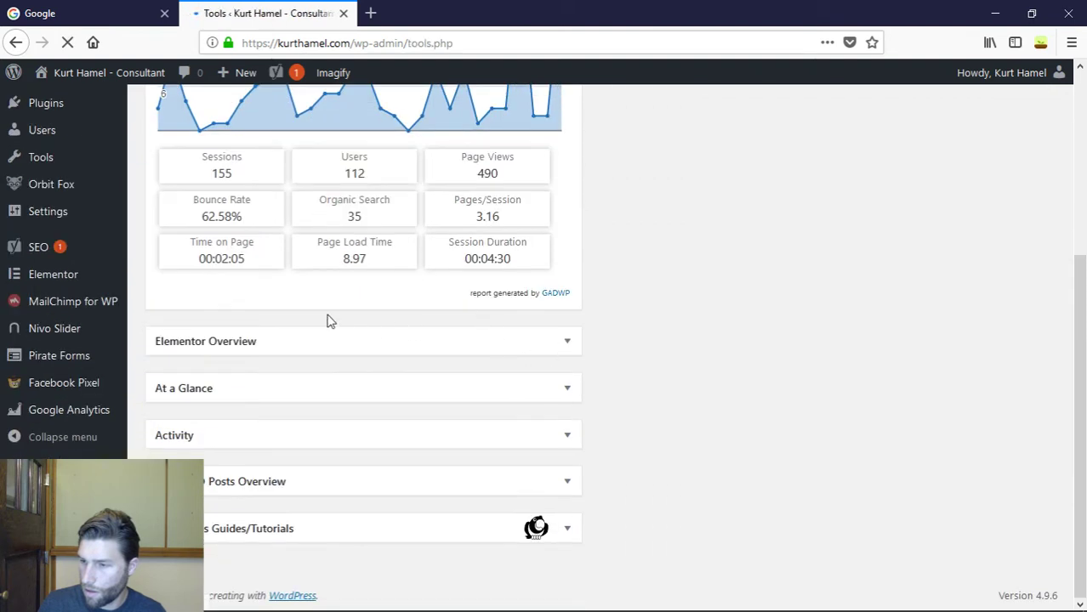
{"action": "mouse_move", "coordinate": [46, 308]}
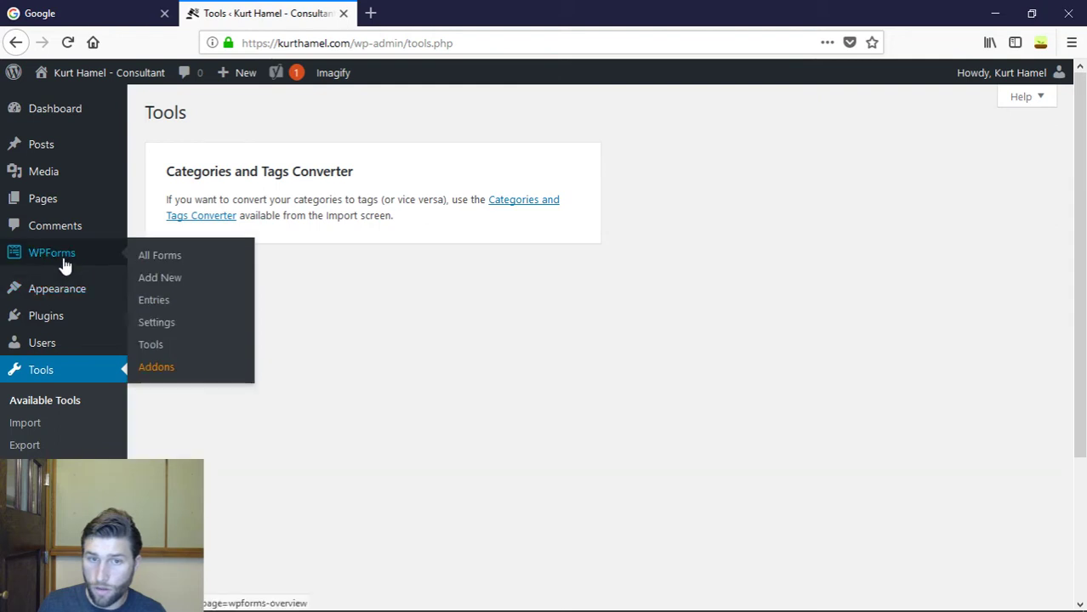
Open the list of installed plugins and locate the MailChimp for WordPress entry.
{"action": "scroll", "coordinate": [73, 304], "scroll_direction": "down", "scroll_amount": 3}
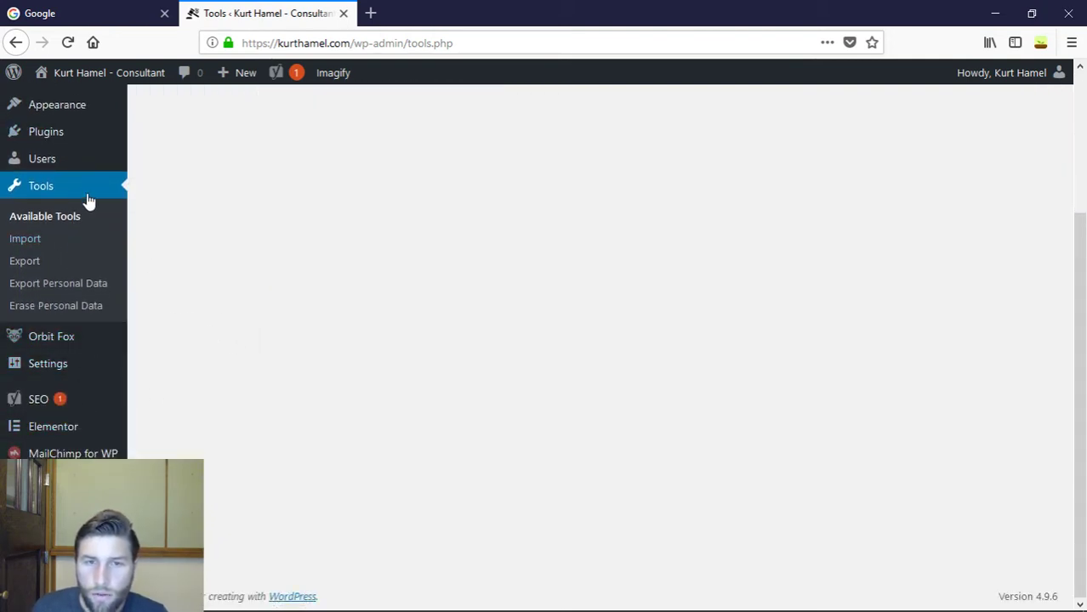
{"action": "left_click", "coordinate": [171, 143]}
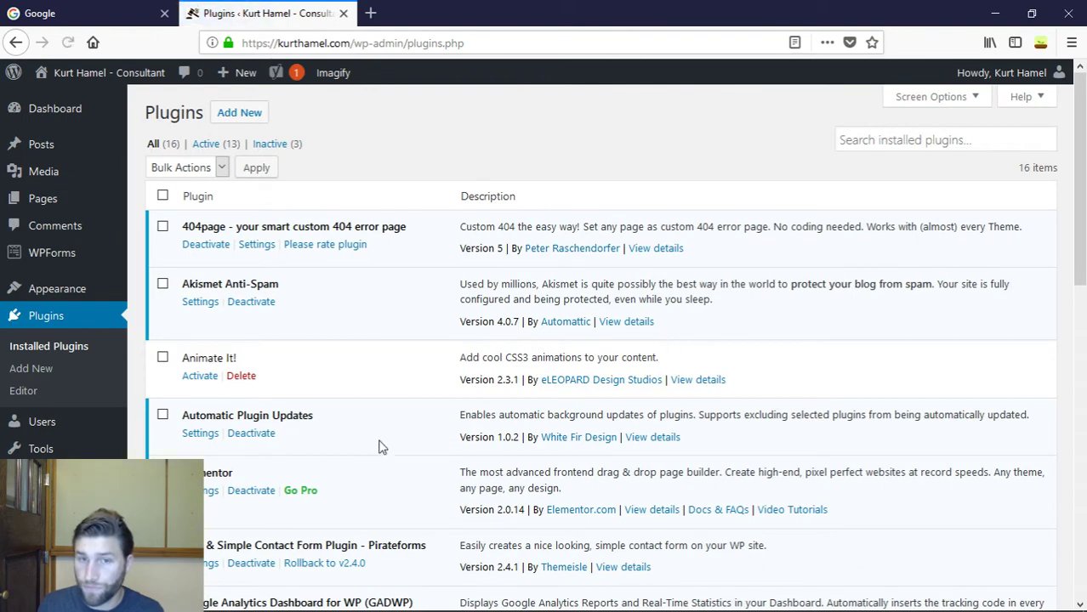
{"action": "scroll", "coordinate": [369, 406], "scroll_direction": "down", "scroll_amount": 5}
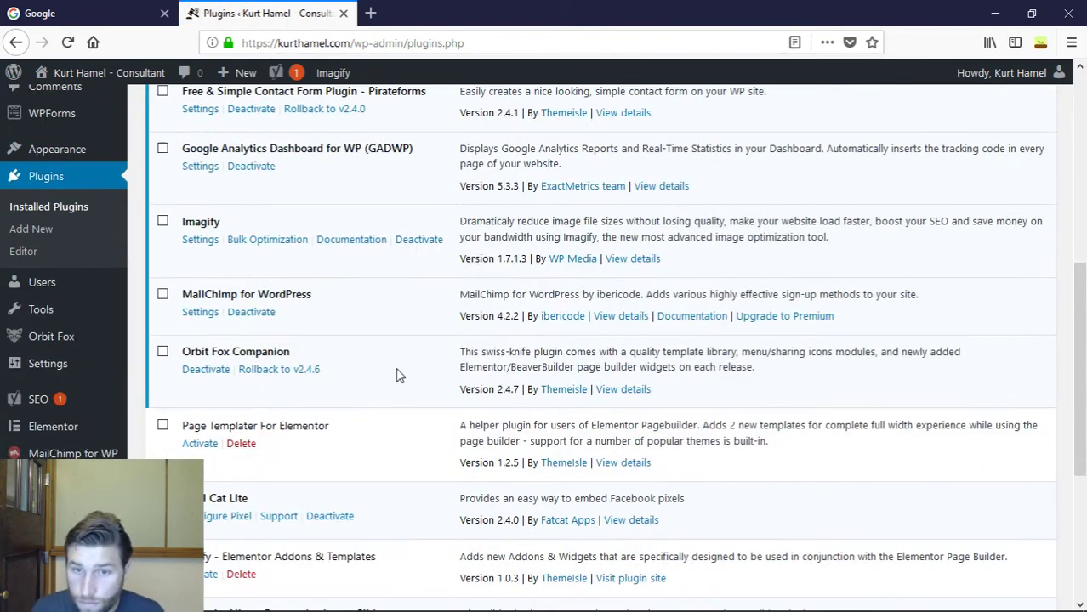
{"action": "triple_click", "coordinate": [252, 289]}
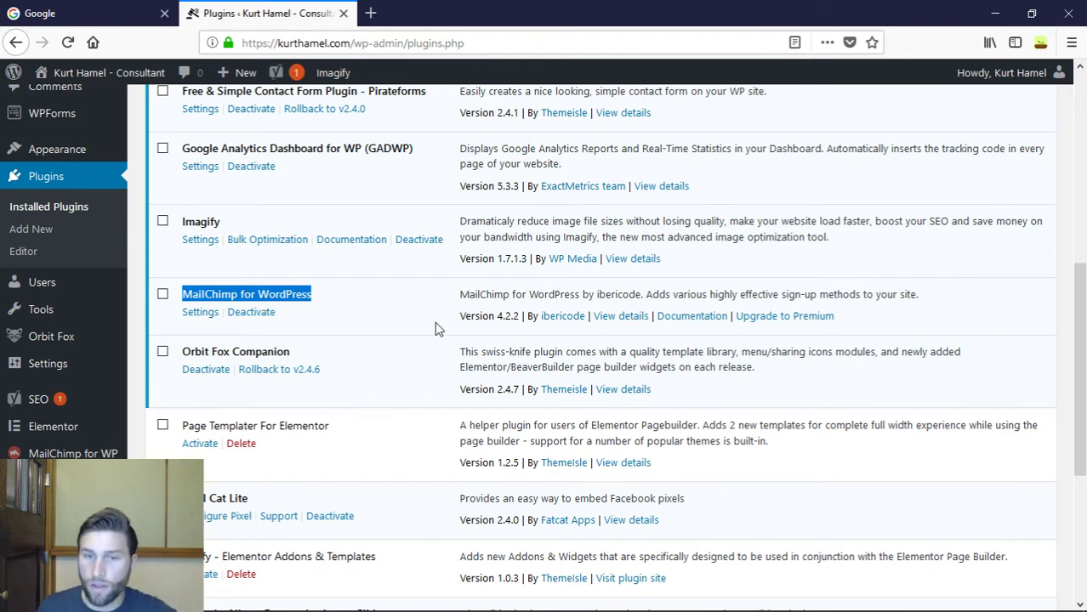
{"action": "left_click", "coordinate": [455, 299]}
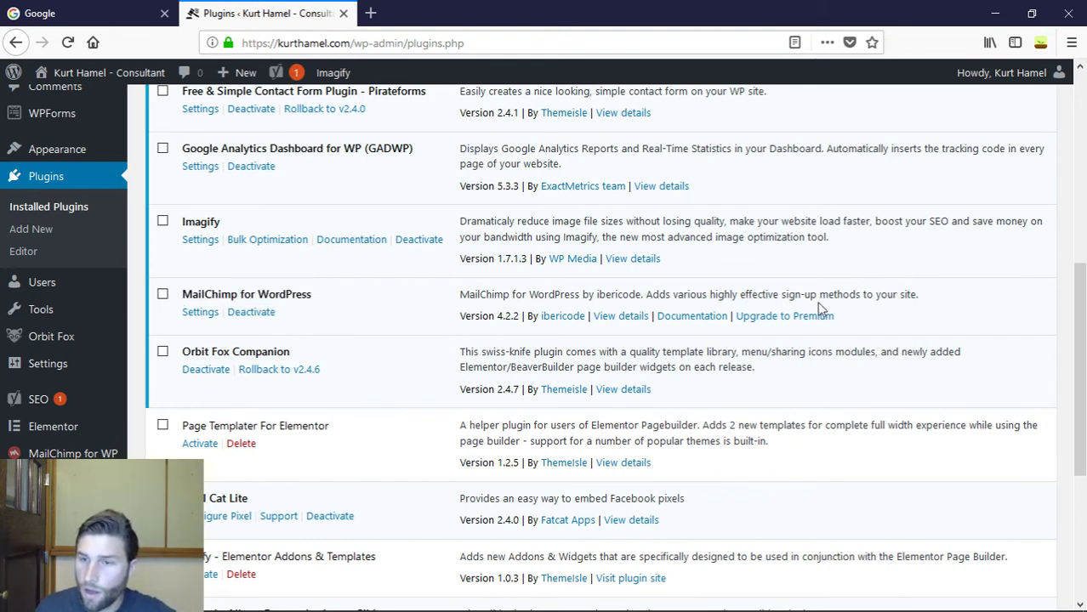
Open the MailChimp for WordPress plugin details and read the description, including features and supported form plugins.
{"action": "left_click", "coordinate": [609, 318]}
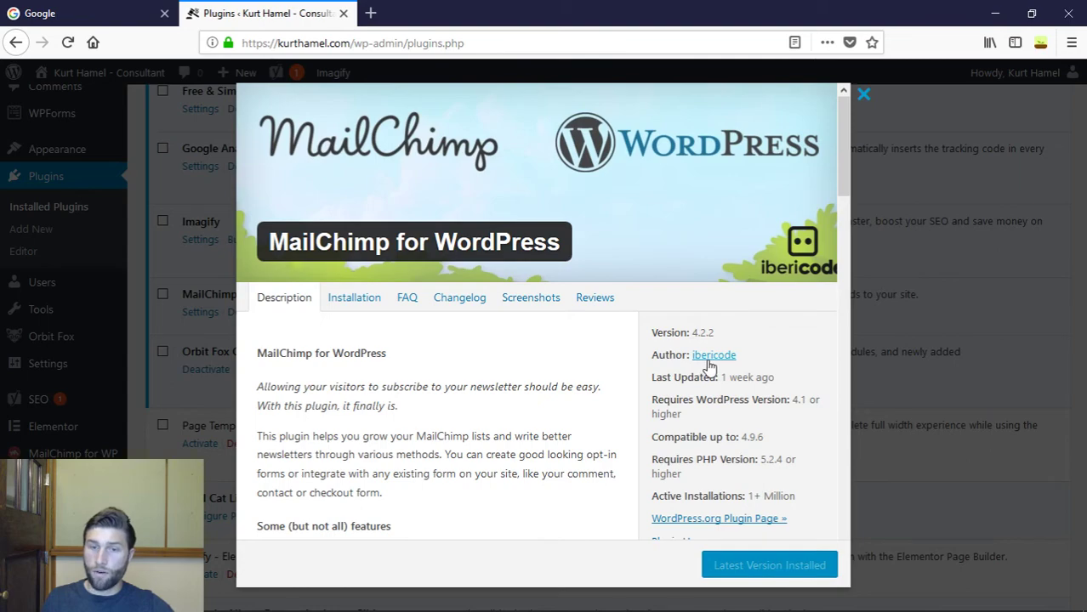
{"action": "scroll", "coordinate": [538, 406], "scroll_direction": "down", "scroll_amount": 3}
{"action": "scroll", "coordinate": [523, 389], "scroll_direction": "up", "scroll_amount": 2}
{"action": "scroll", "coordinate": [497, 376], "scroll_direction": "down", "scroll_amount": 3}
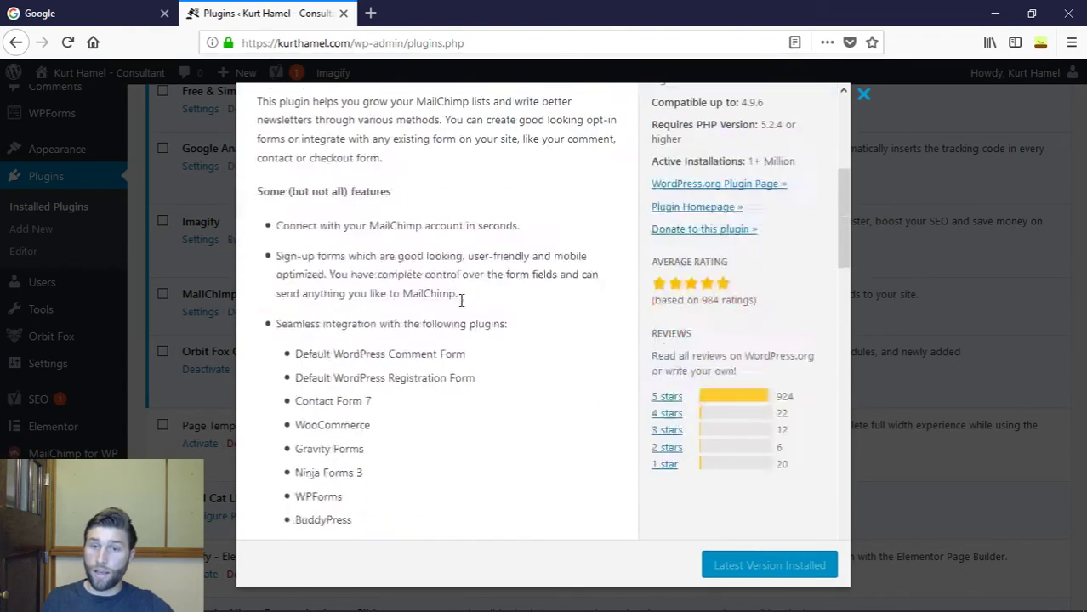
{"action": "scroll", "coordinate": [461, 303], "scroll_direction": "down", "scroll_amount": 6}
{"action": "scroll", "coordinate": [545, 344], "scroll_direction": "down", "scroll_amount": 6}
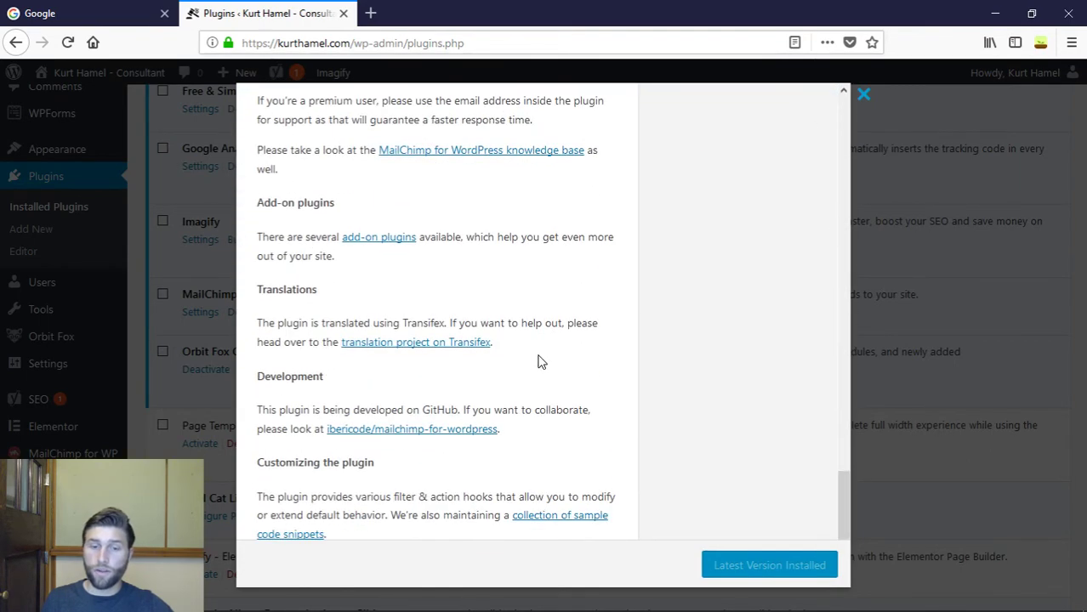